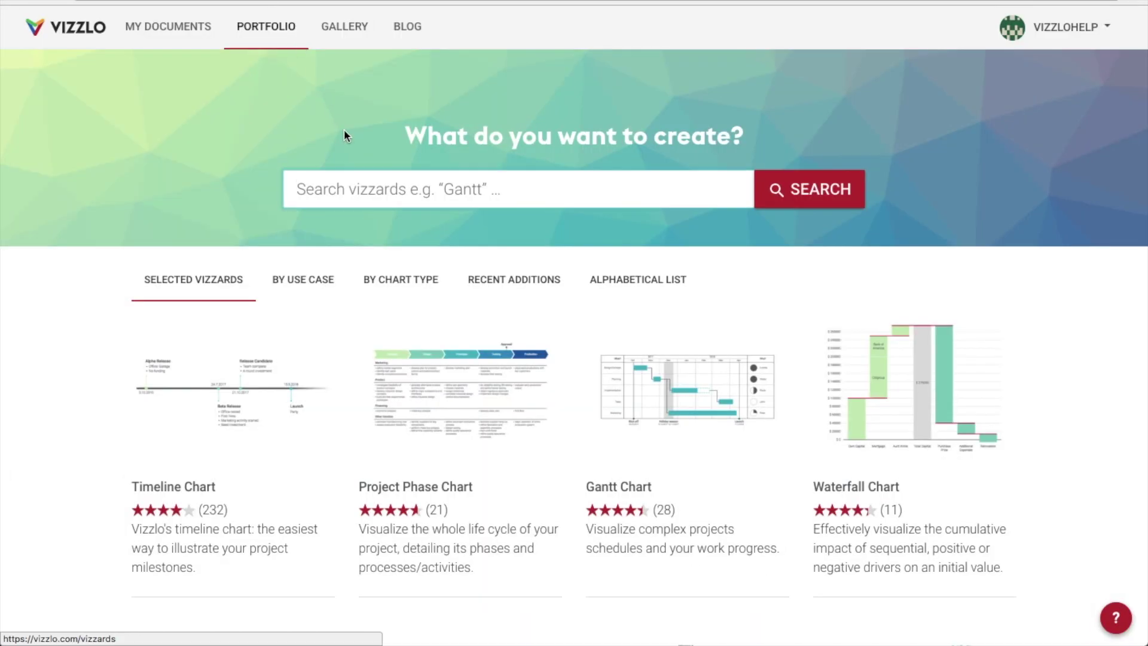
- Search the portfolio for 'timeline' and create a new Timeline Chart from its card
click(379, 181)
text(timeline)
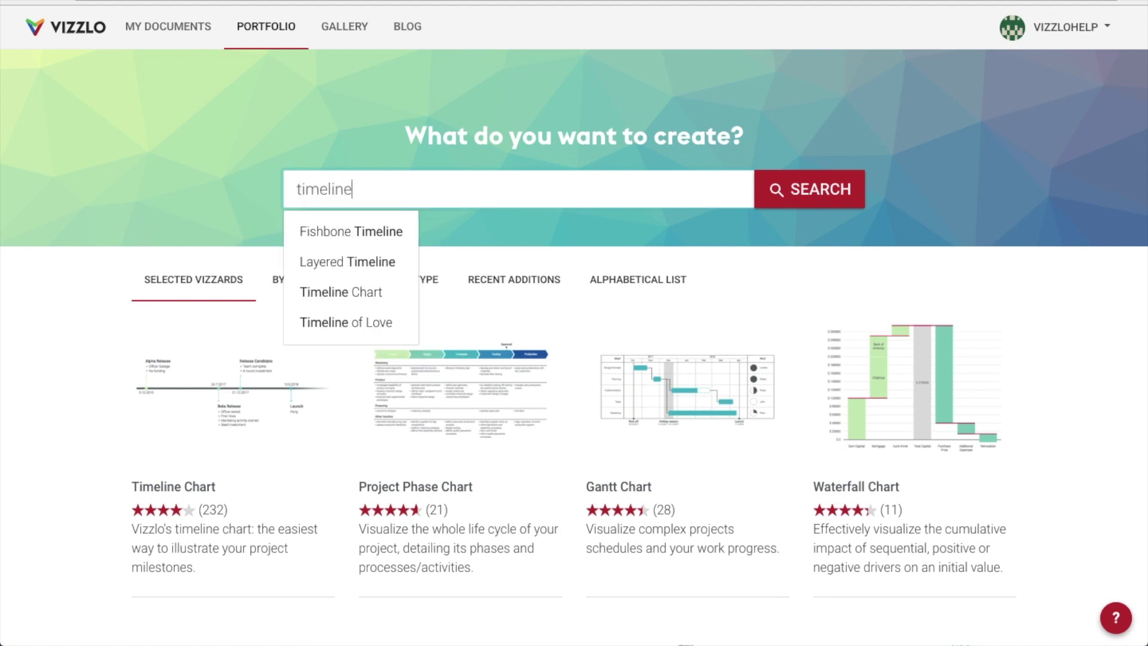
key(Return)
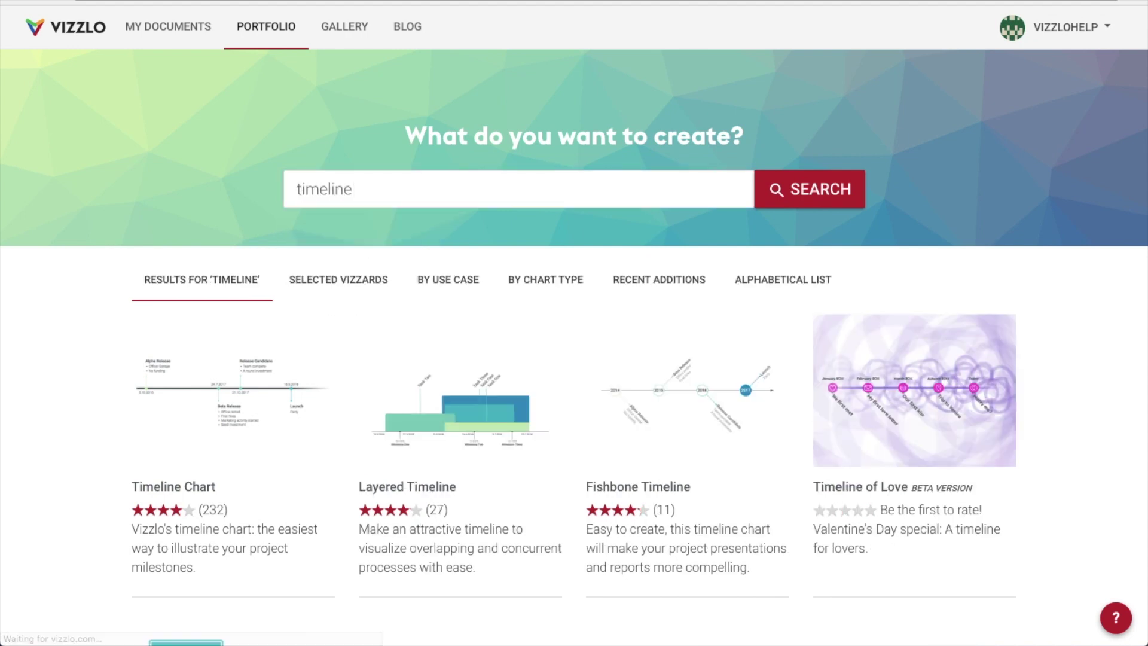
click(246, 410)
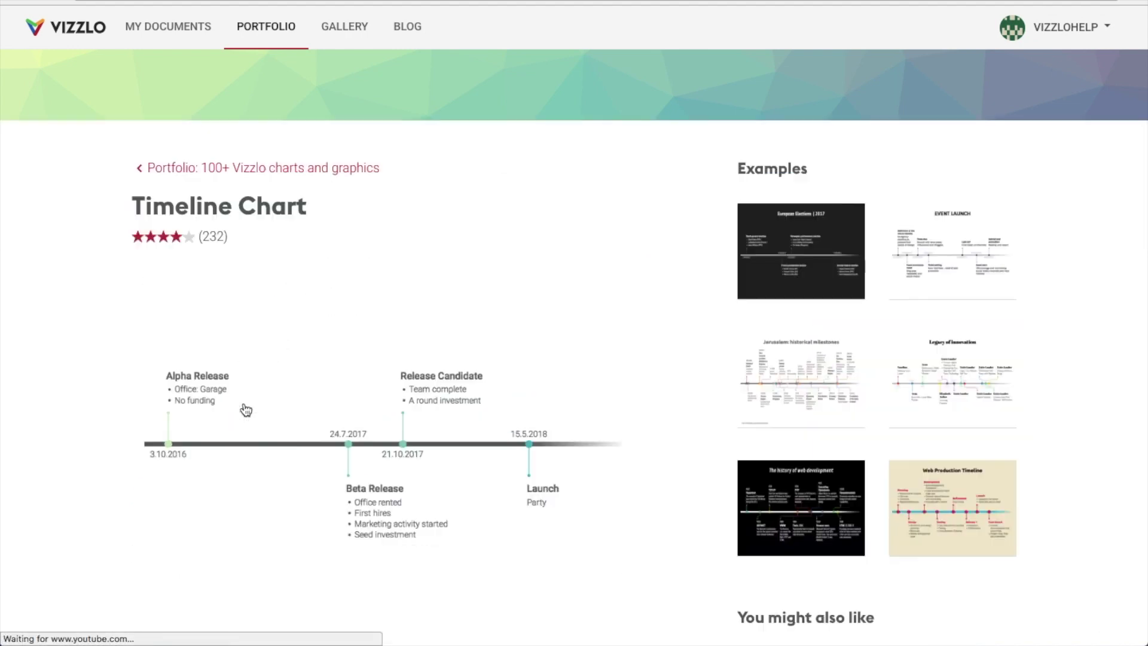
mouse_move(399, 455)
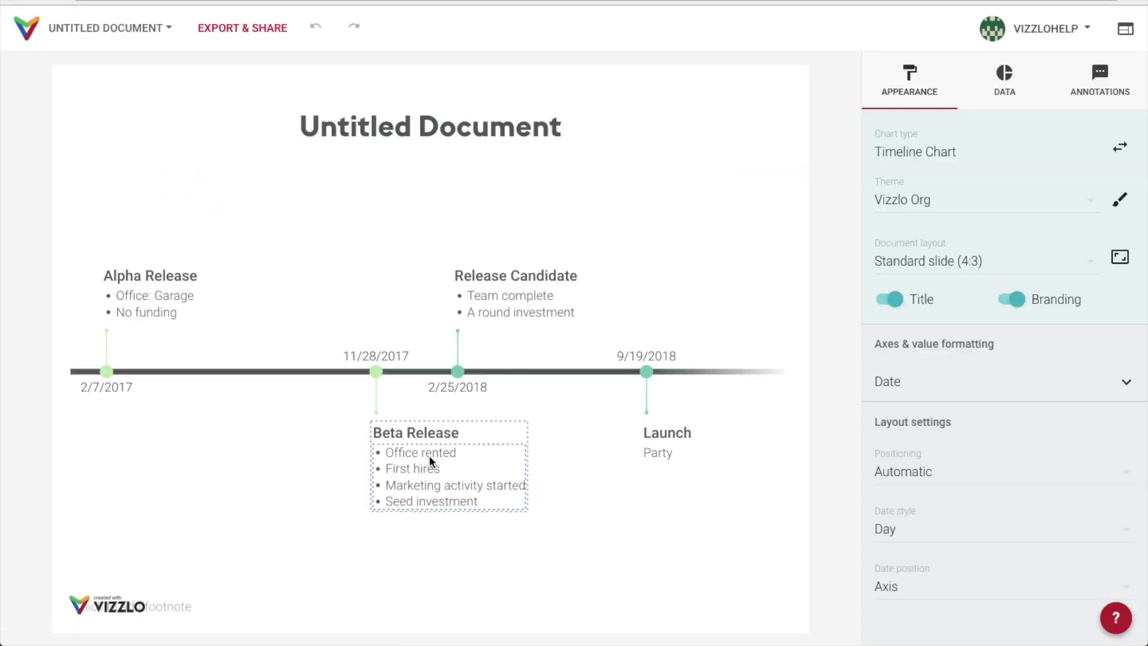
click(974, 203)
click(975, 214)
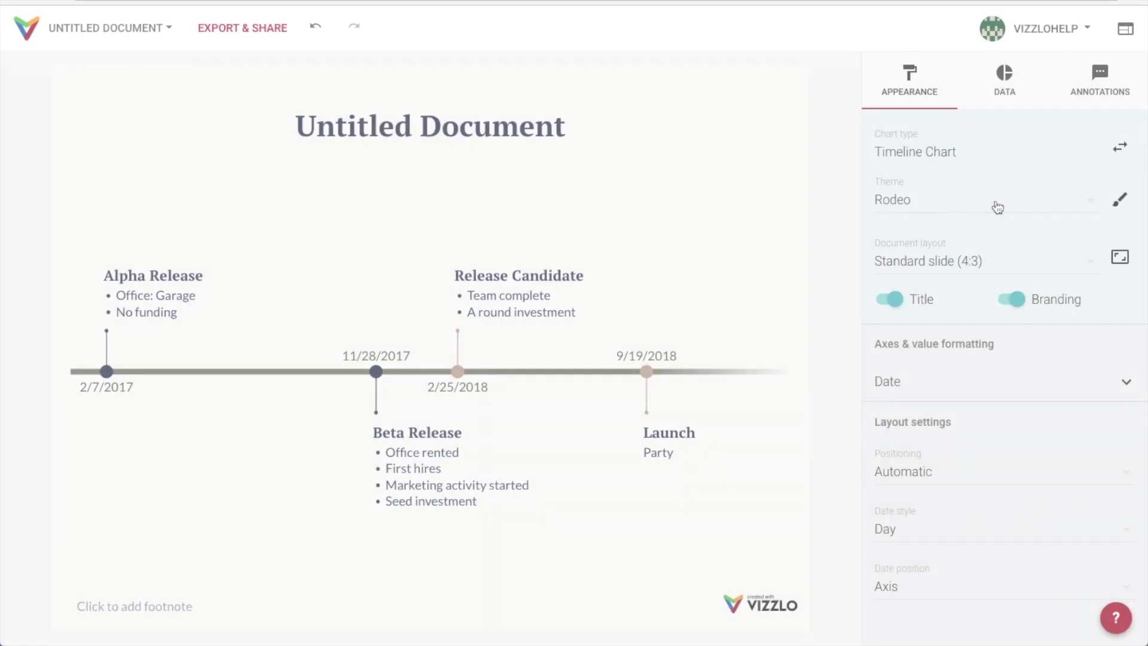
key(Down)
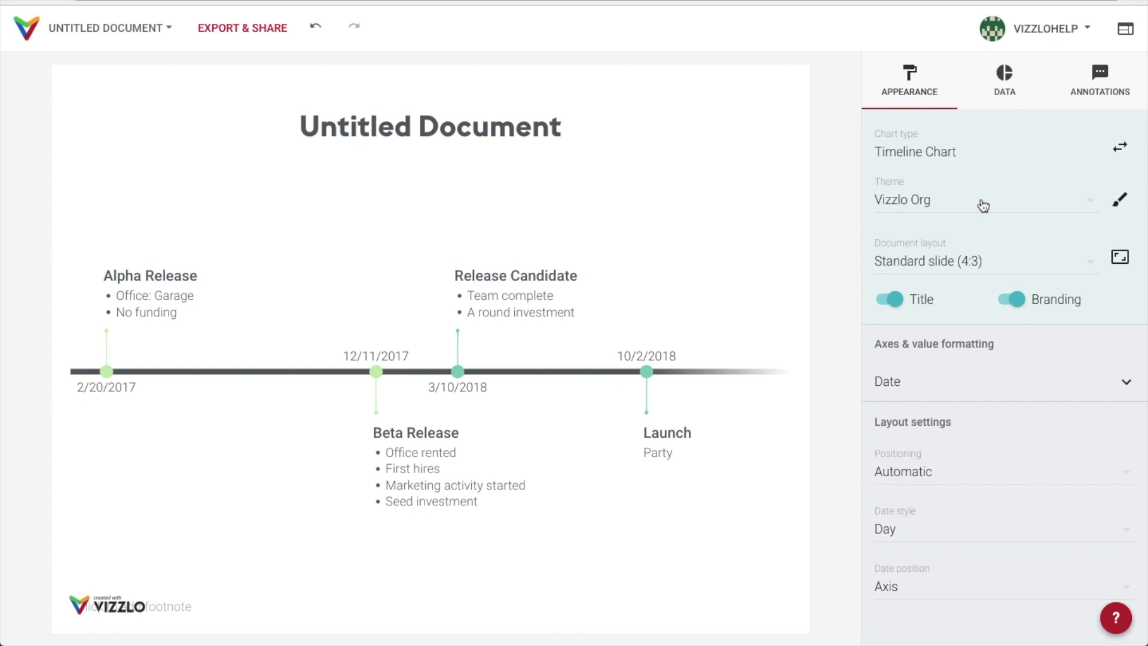
click(998, 389)
click(1046, 435)
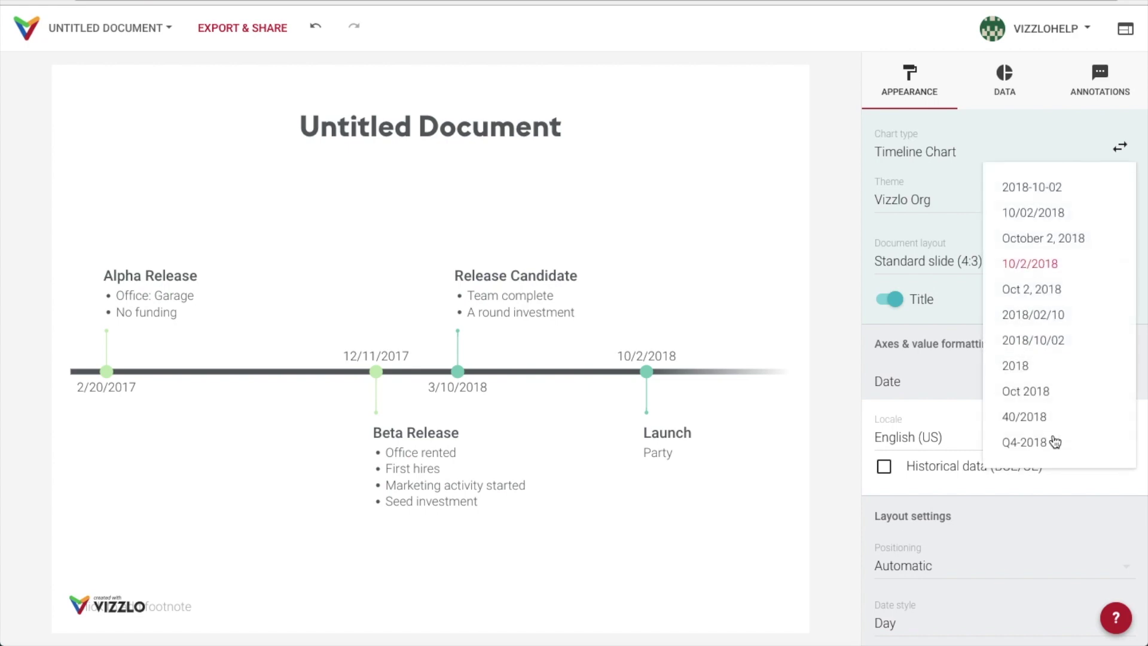
click(1035, 239)
click(1049, 433)
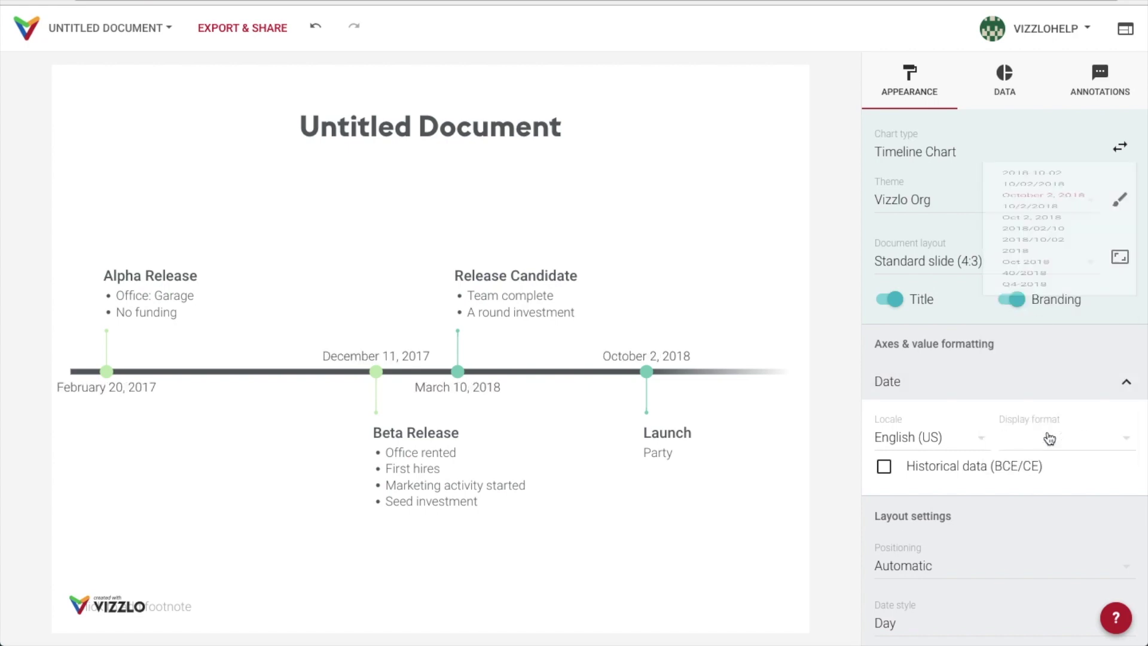
click(1043, 376)
click(1051, 450)
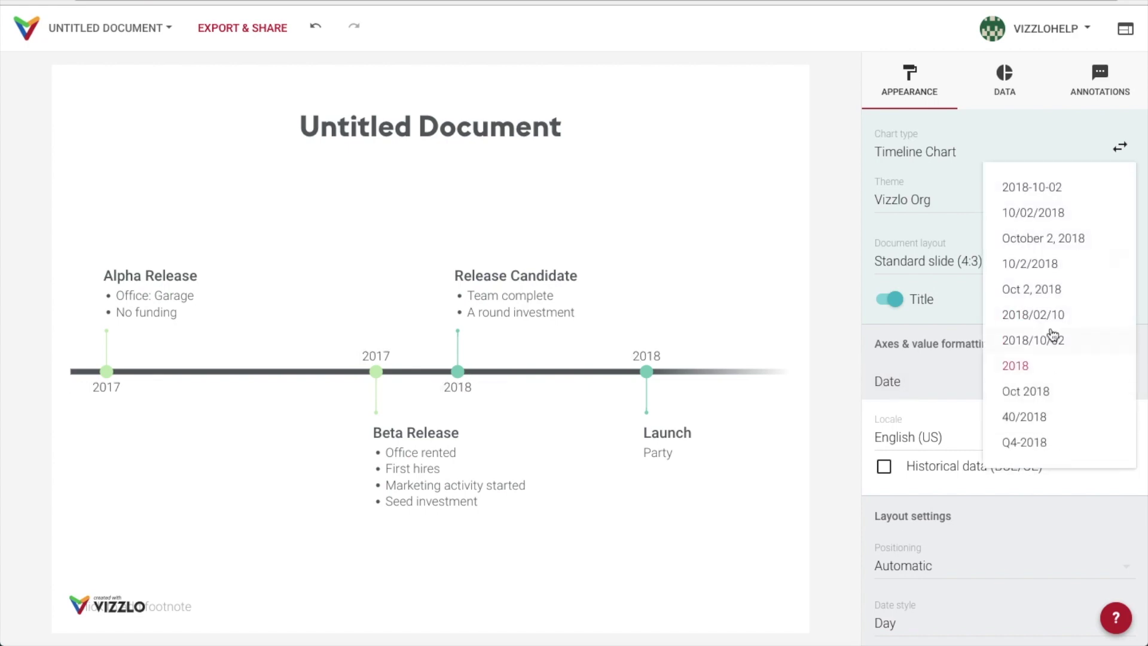
click(1051, 269)
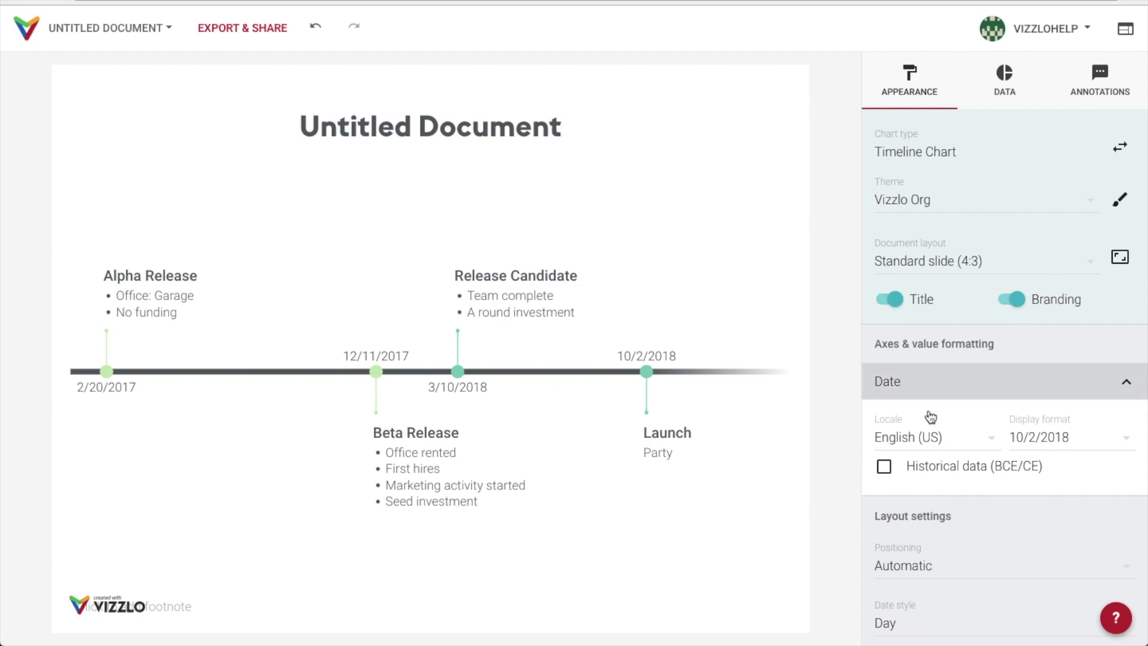
click(883, 465)
double_click(886, 522)
text(BC)
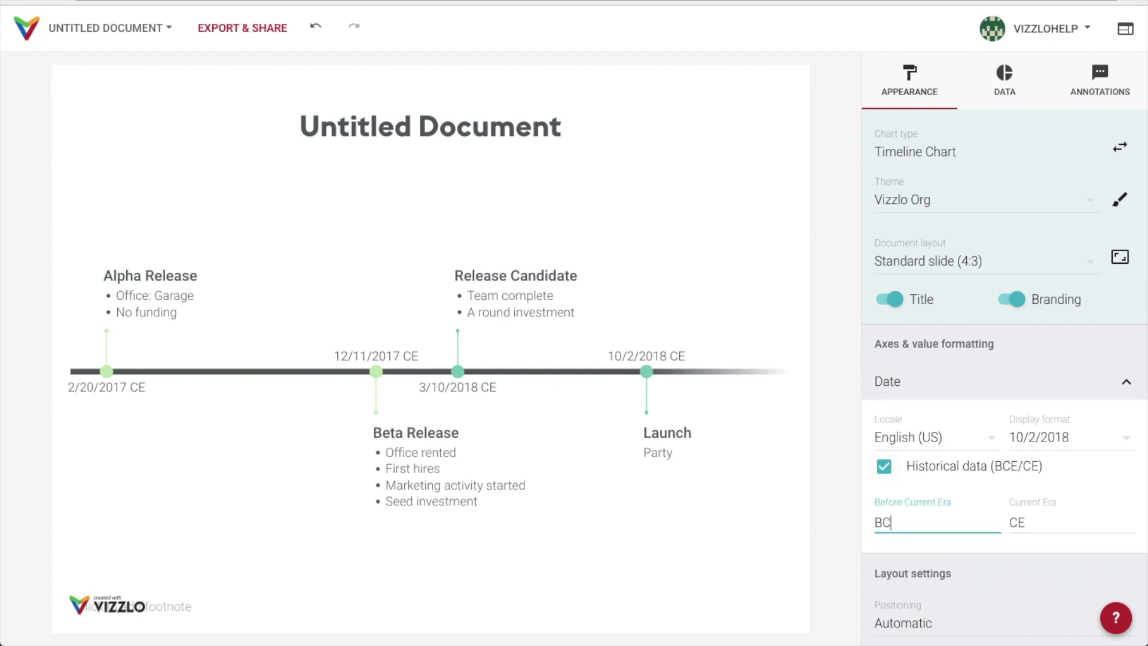
double_click(1017, 522)
text(AC)
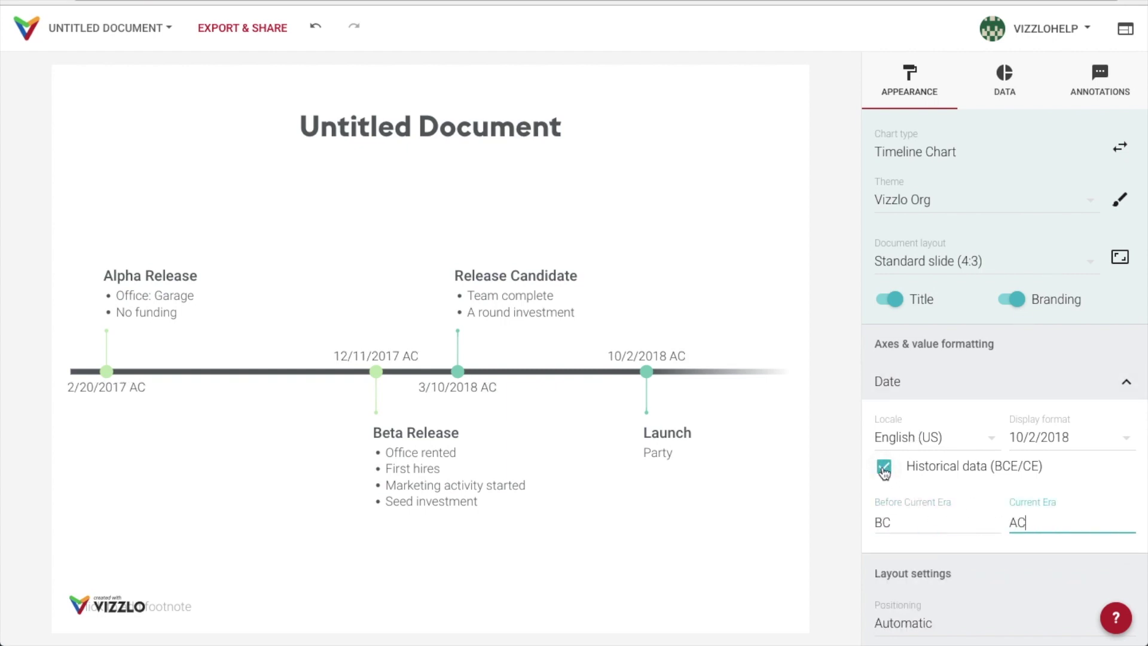
click(883, 467)
click(996, 390)
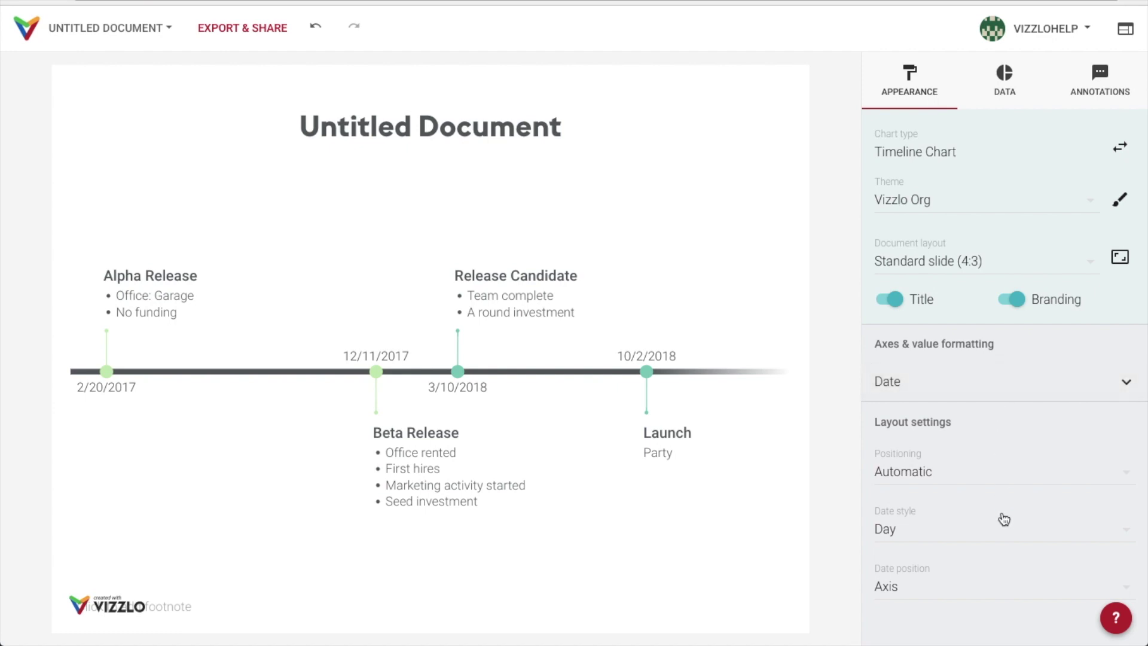
- Try the Week, Month, Quarter, Year and None date styles, then settle on Quarter
click(1002, 538)
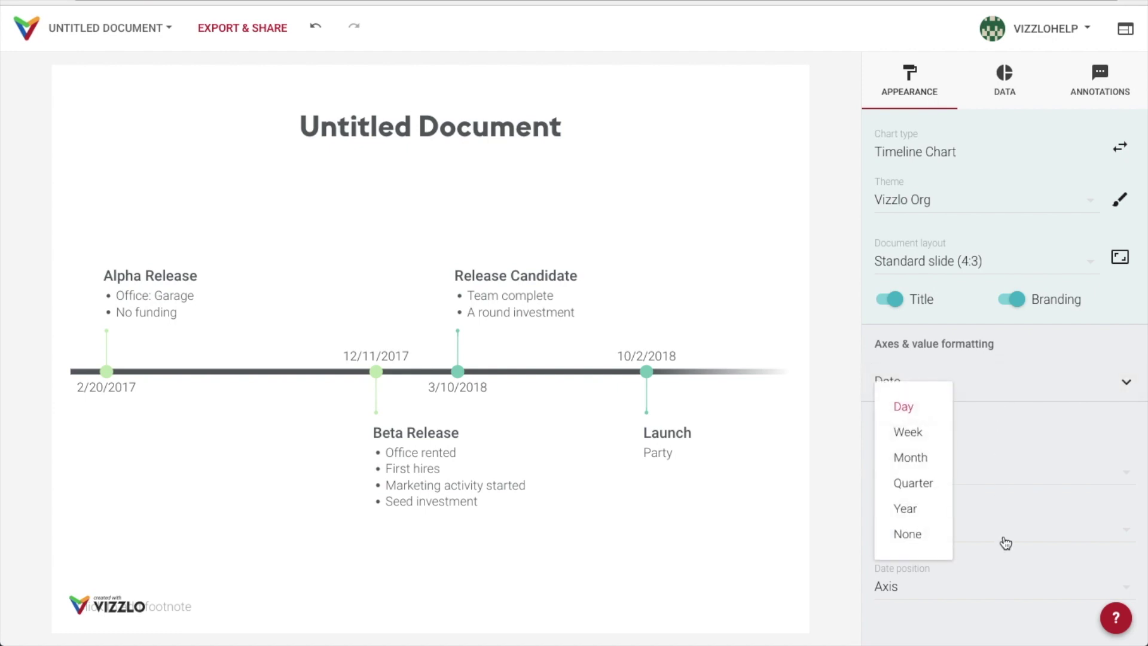
click(926, 435)
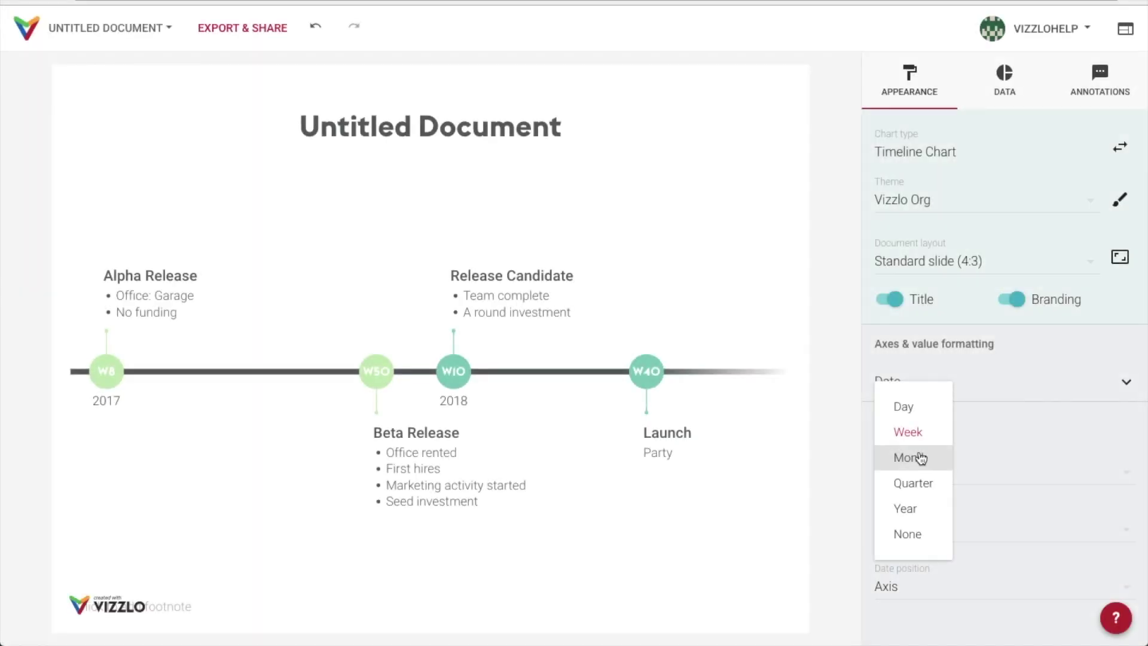
click(920, 458)
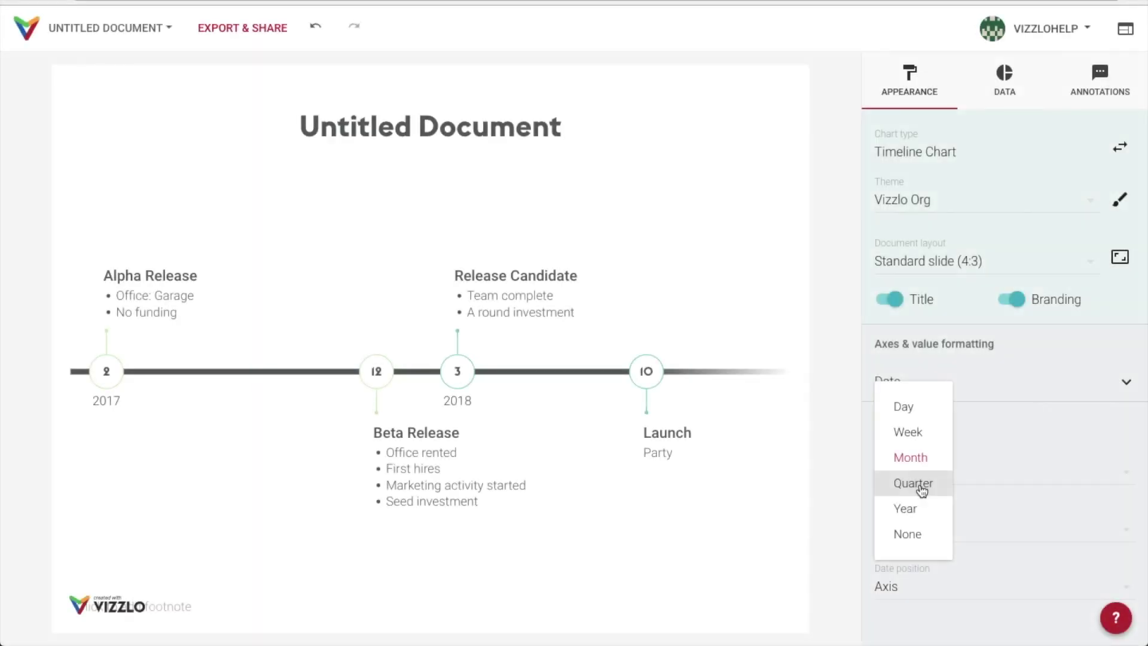
click(921, 489)
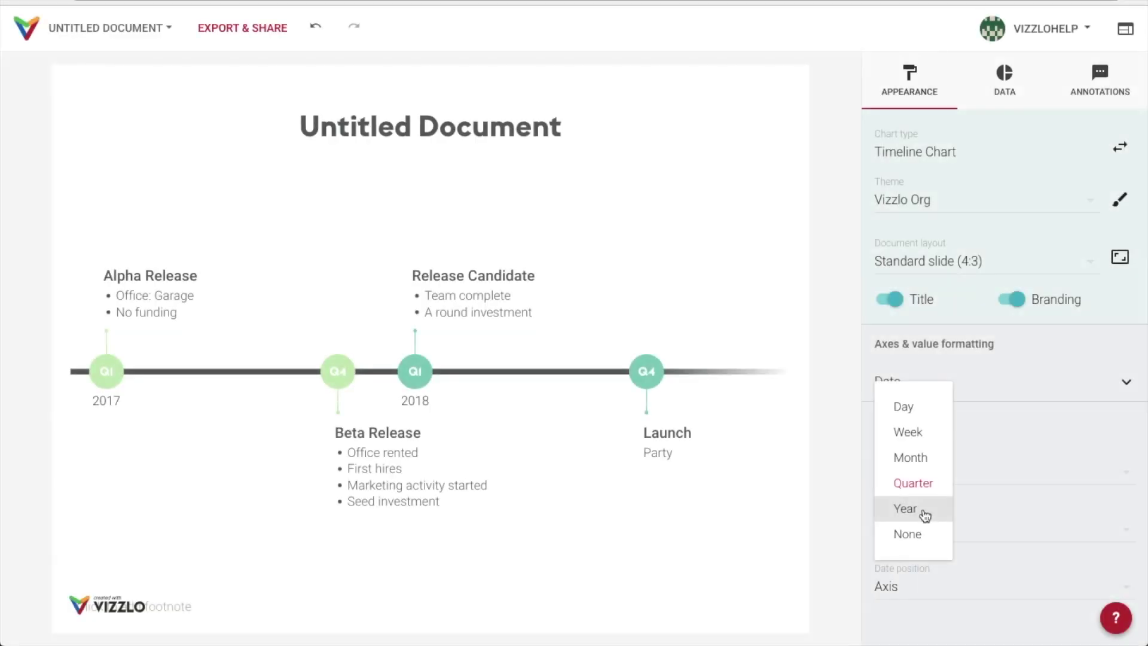
click(924, 514)
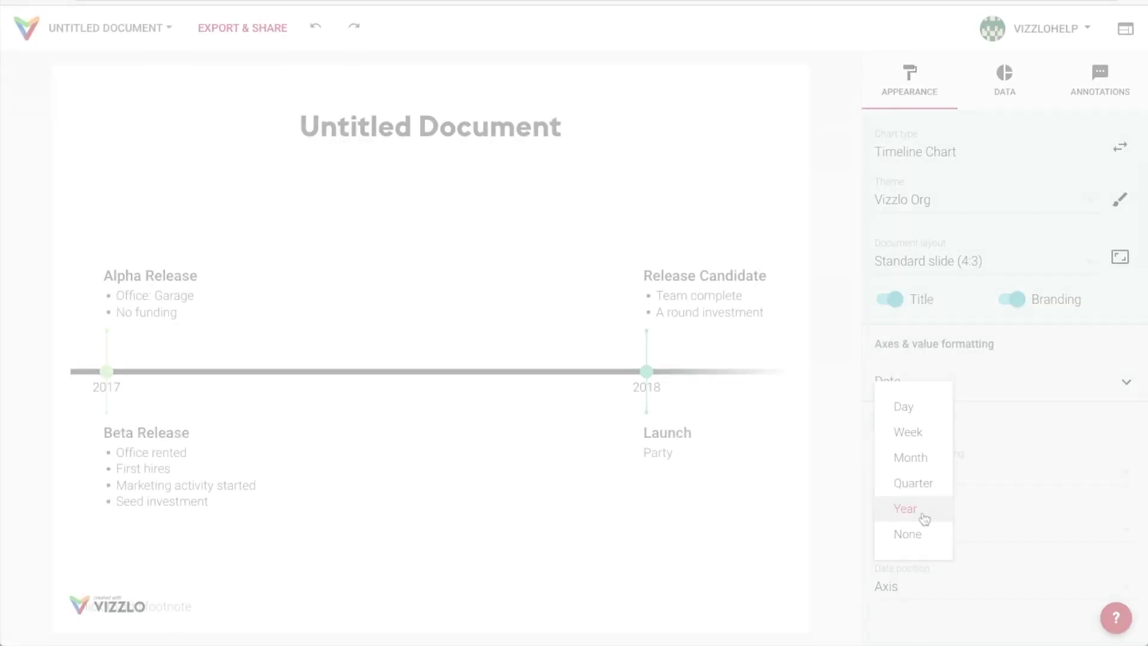
click(927, 535)
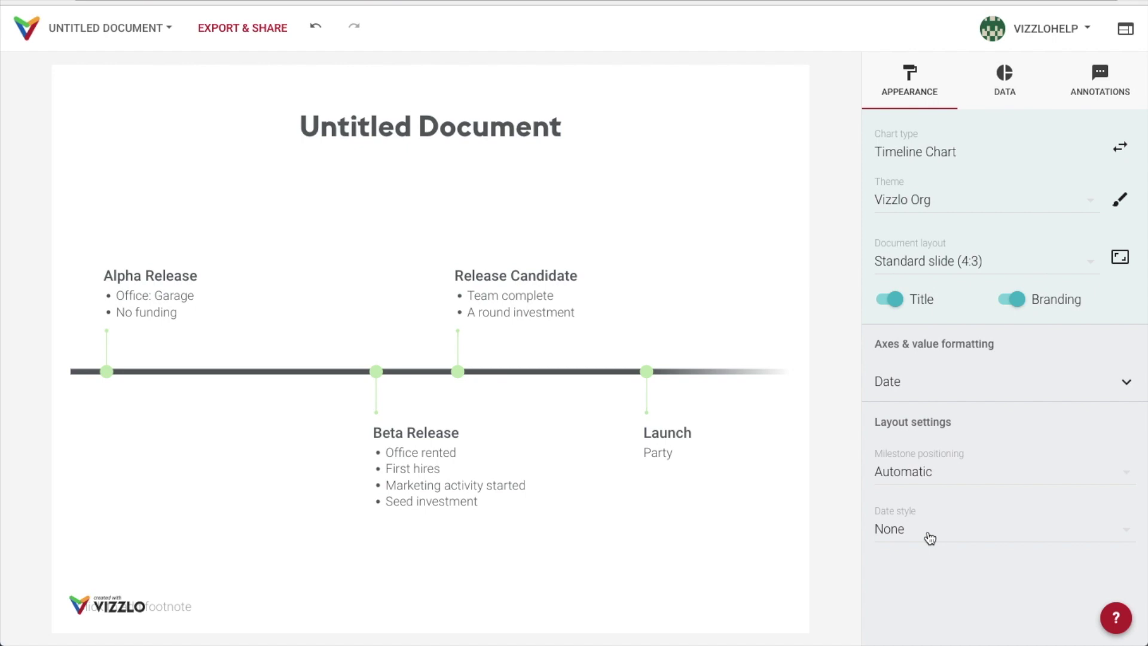
click(929, 538)
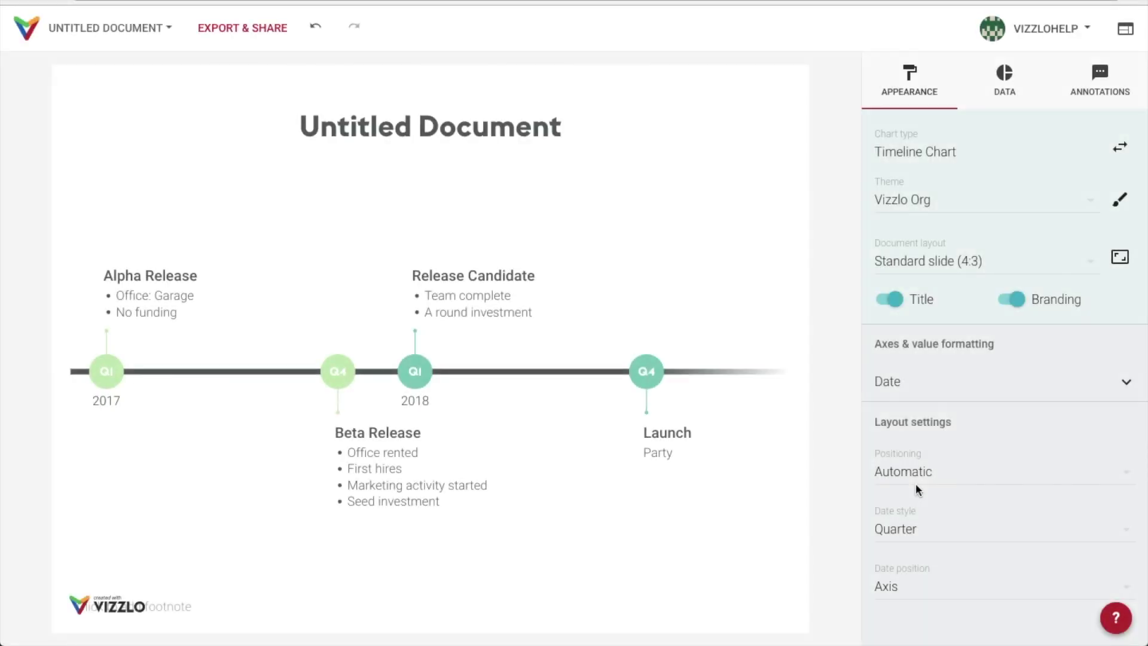
- Title the chart 'TESLA' with subtitle 'A Timeline of Releases'
click(433, 128)
text(TESLA)
click(433, 163)
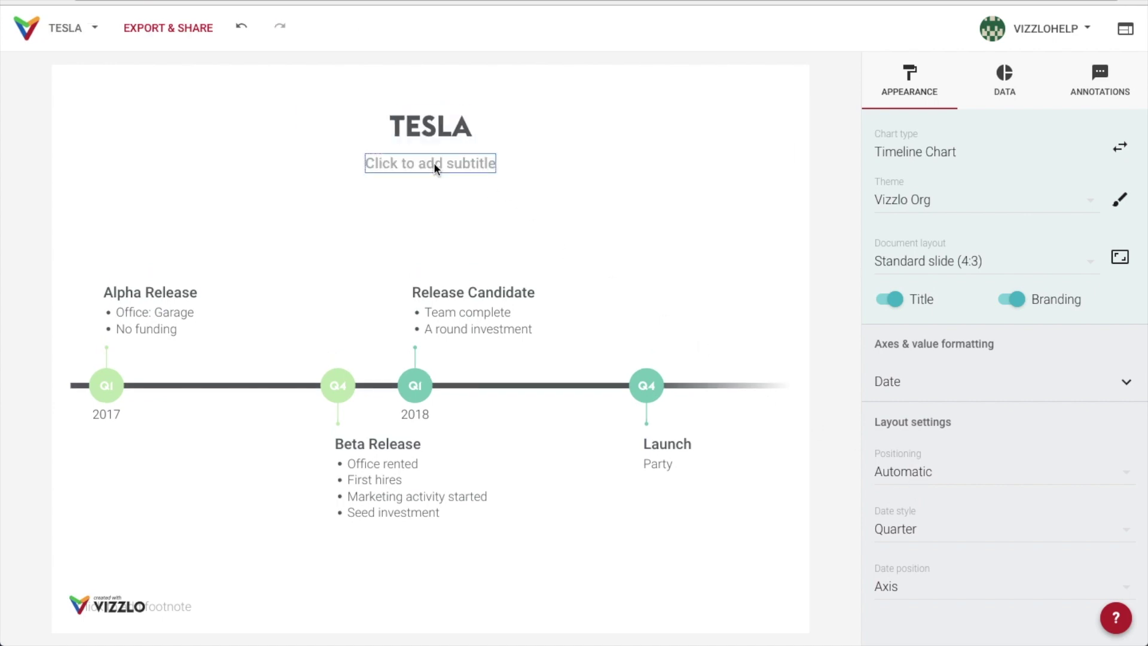
text(A Tim)
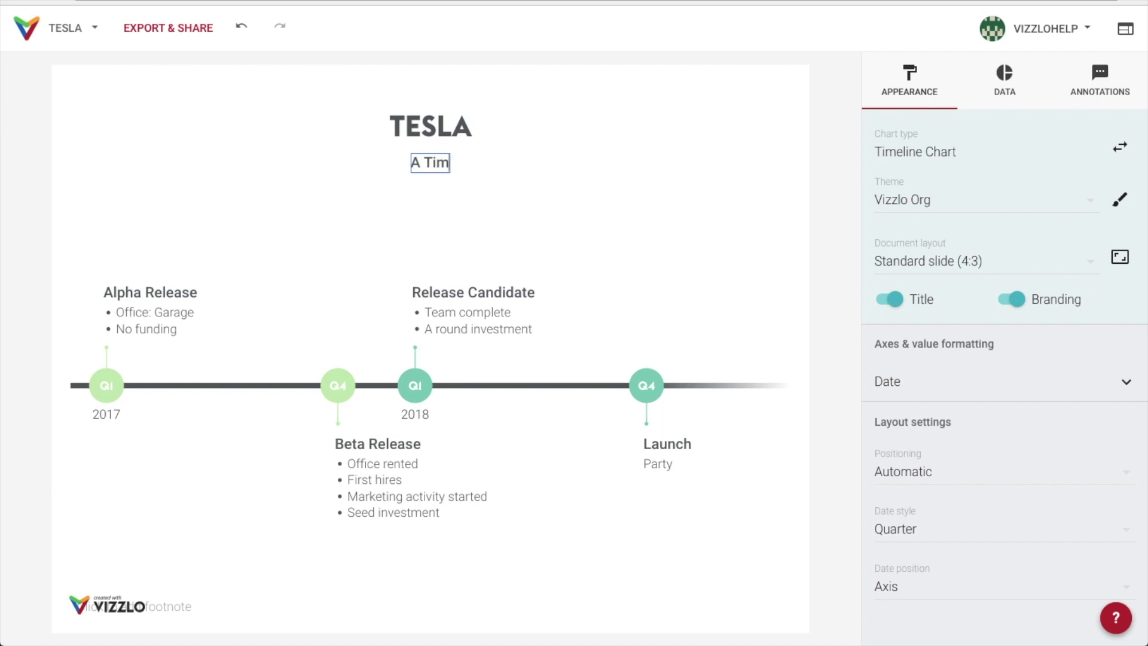
text(eline of Releases)
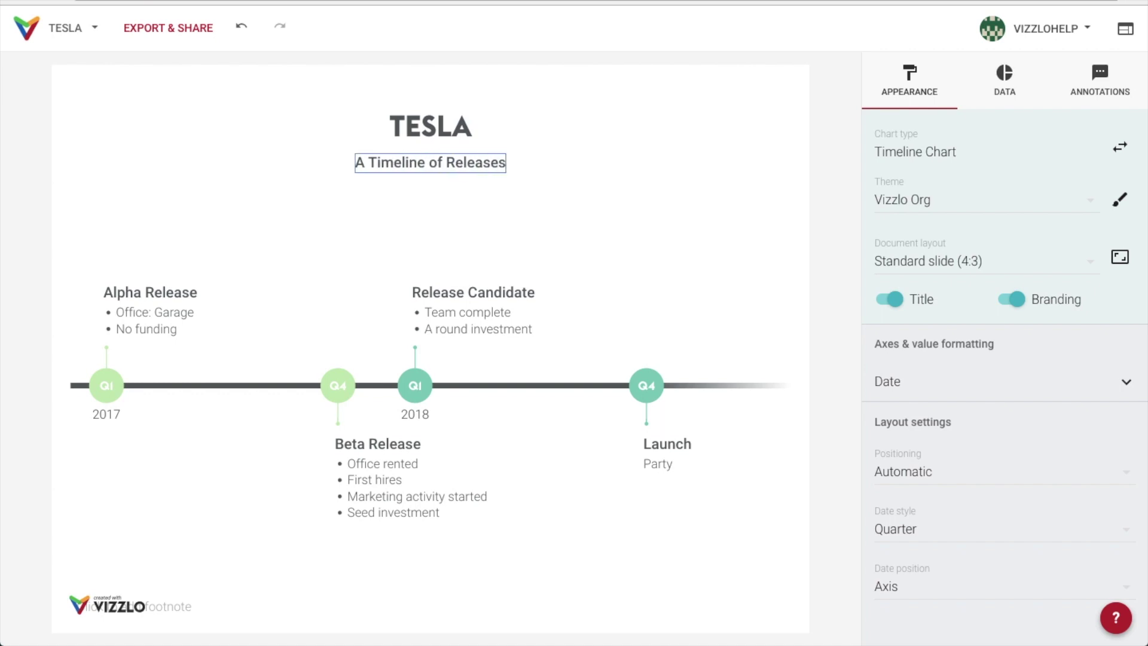
- Rename the Alpha Release milestone to 'Incorporation'
click(167, 310)
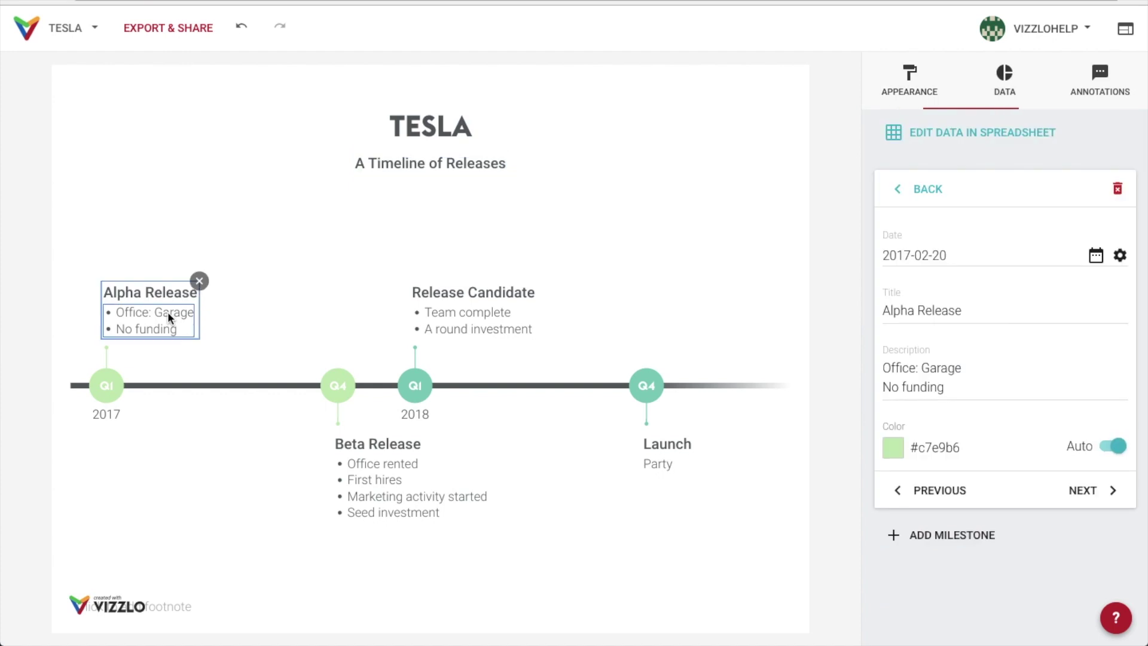
click(141, 293)
key(ctrl+a)
text(Incorporation)
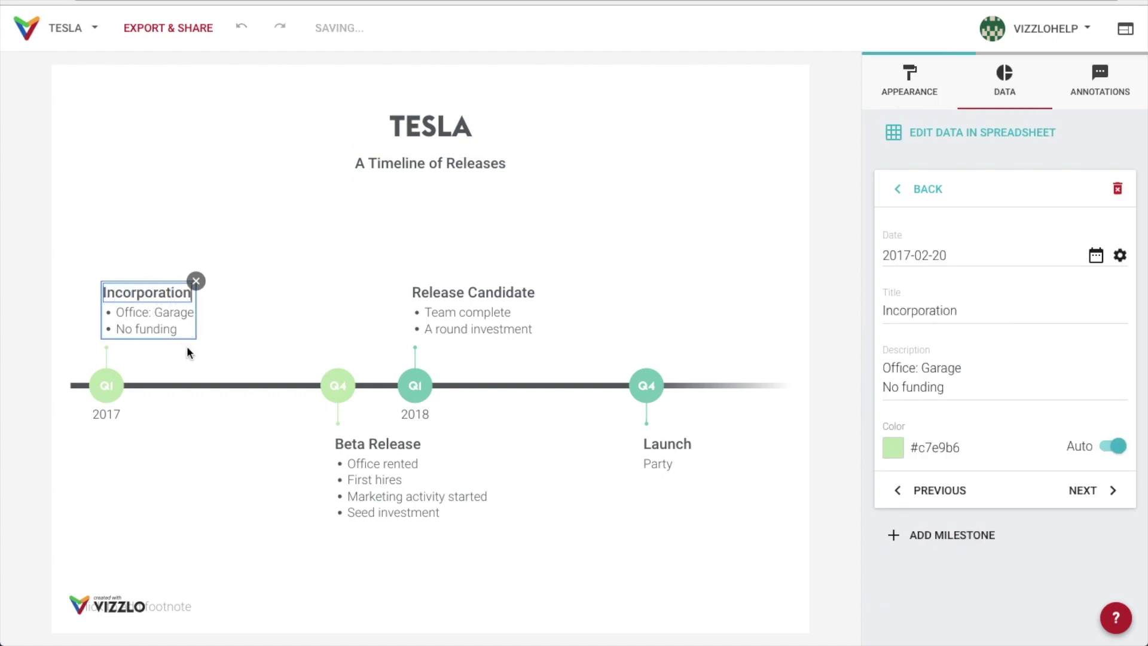
click(219, 387)
click(218, 386)
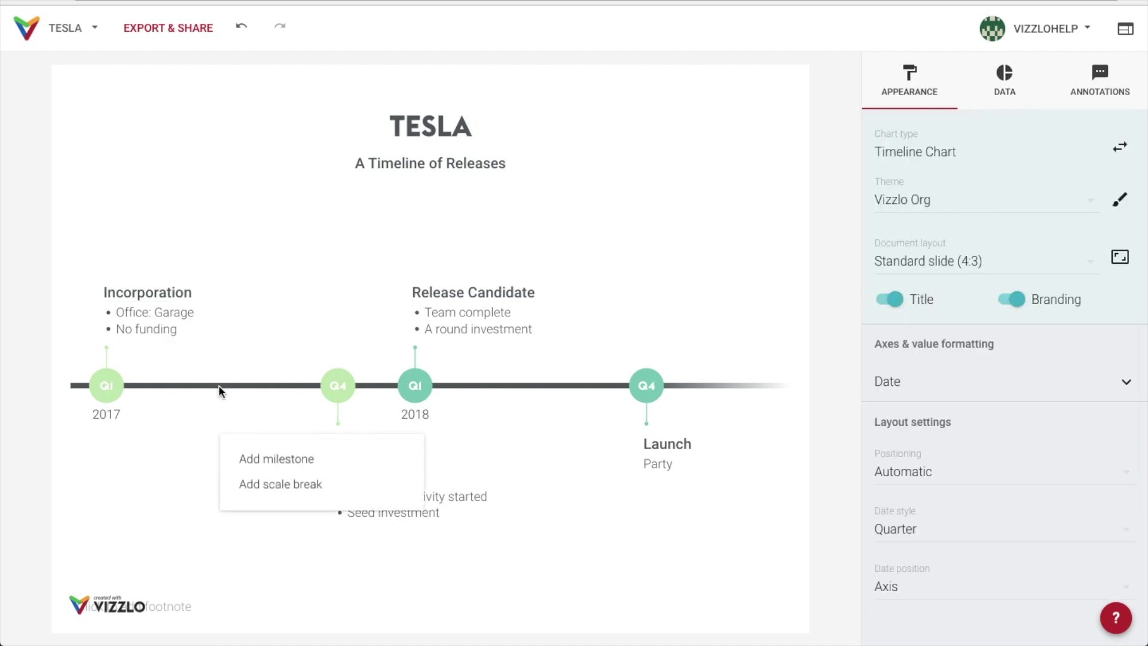
- Add a new milestone, New title 1, in Q2 2018
click(268, 462)
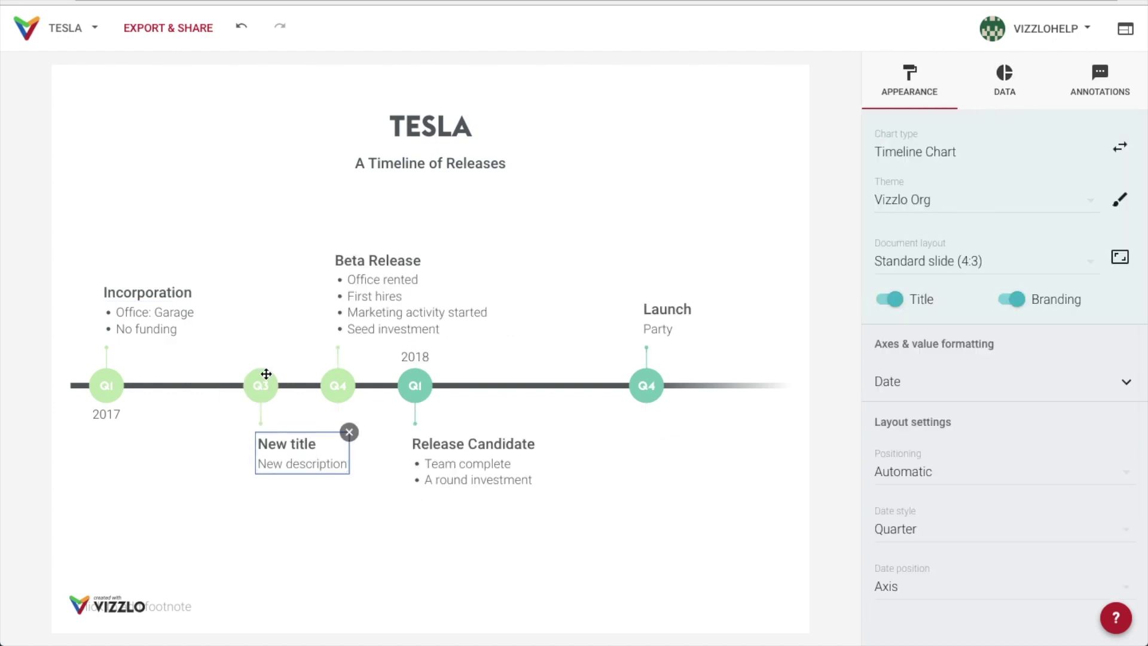
click(534, 387)
click(533, 385)
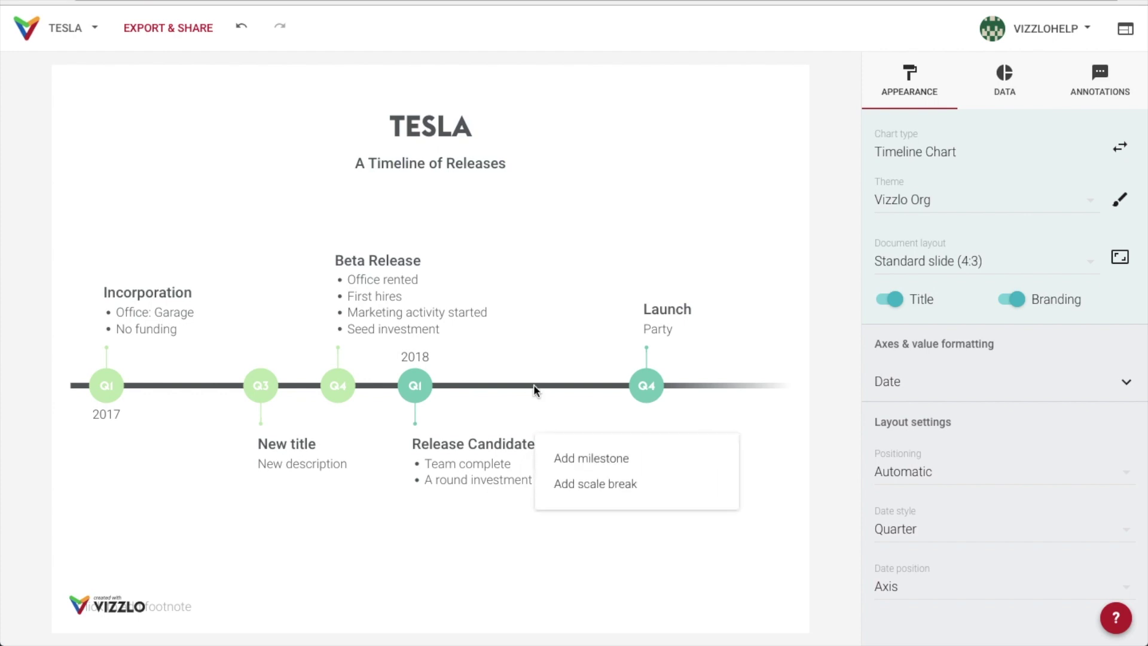
click(590, 464)
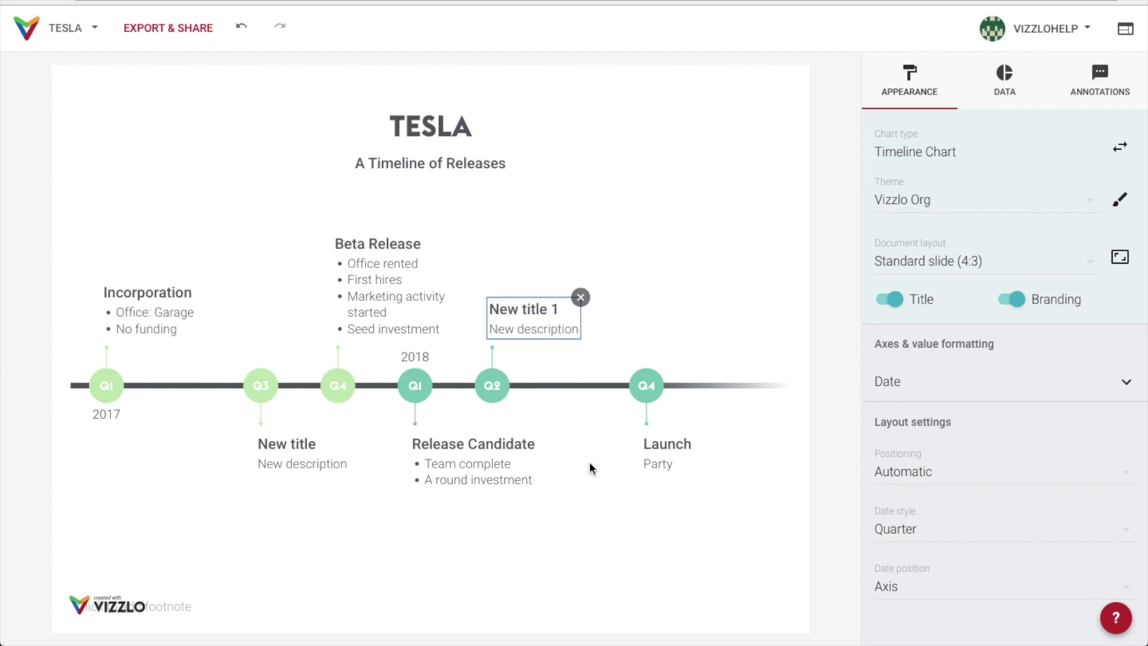
- Replace Incorporation's description lines with 'Tesla Motors is founded'
click(178, 318)
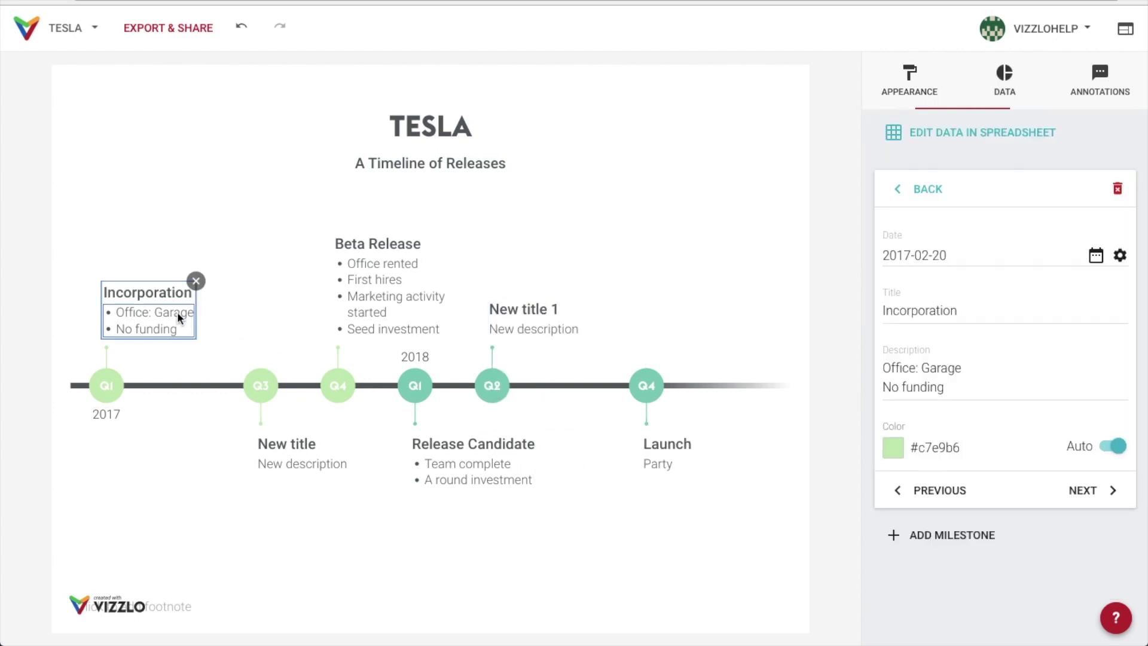
triple_click(173, 313)
key(BackSpace)
key(ctrl+a)
key(BackSpace)
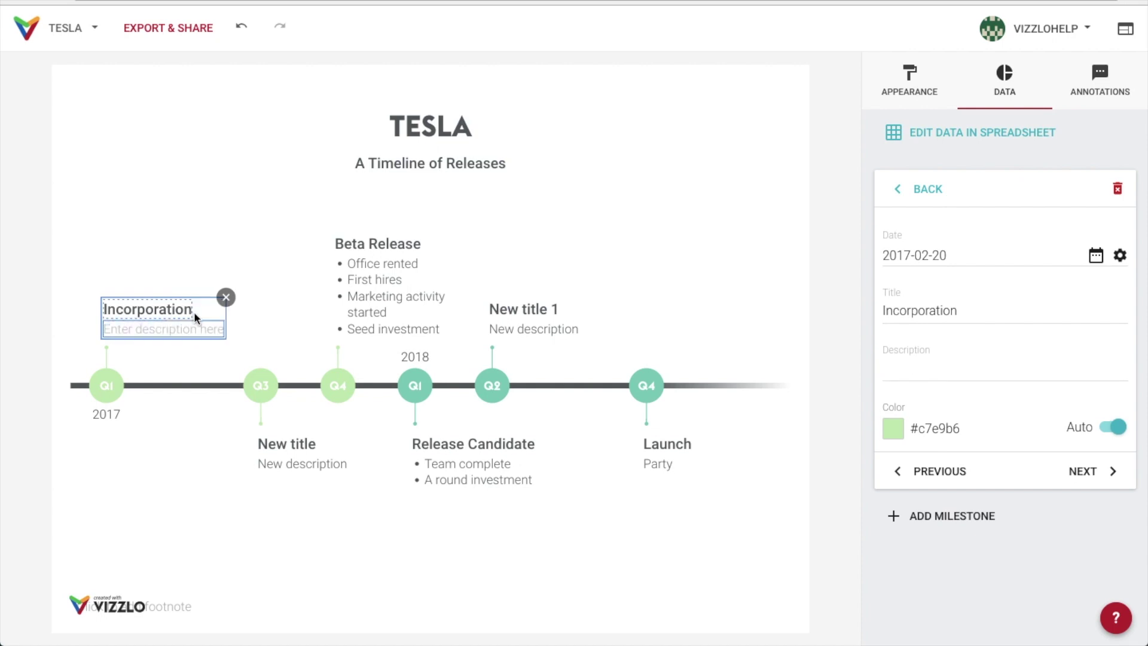
click(936, 375)
text(Tesla )
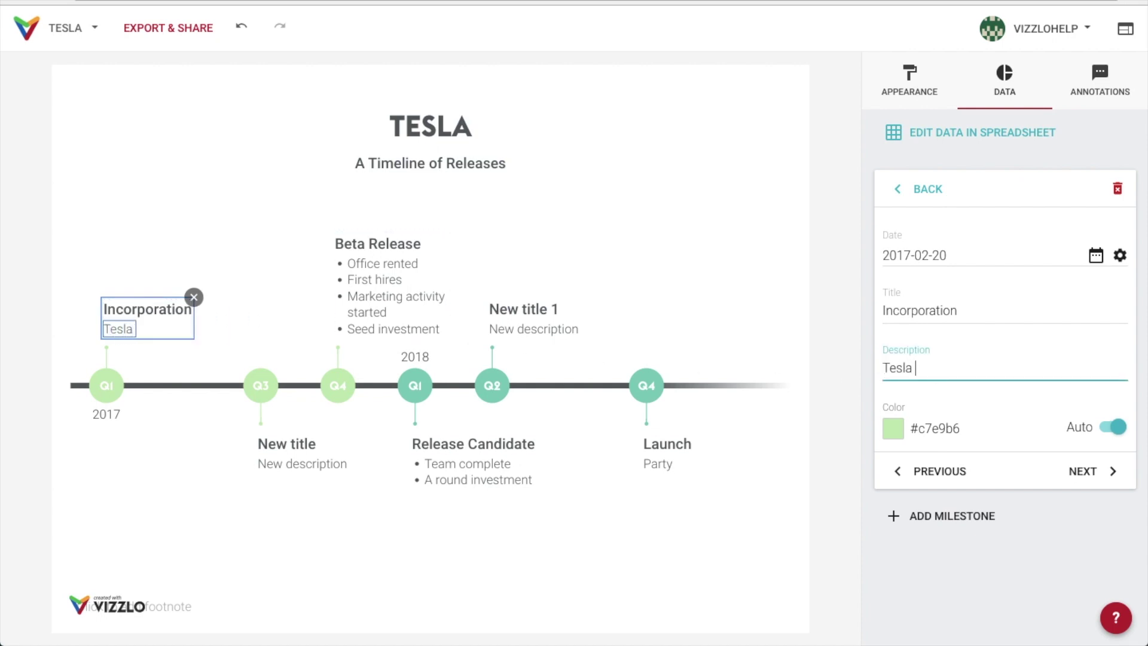
text(Motors is founded)
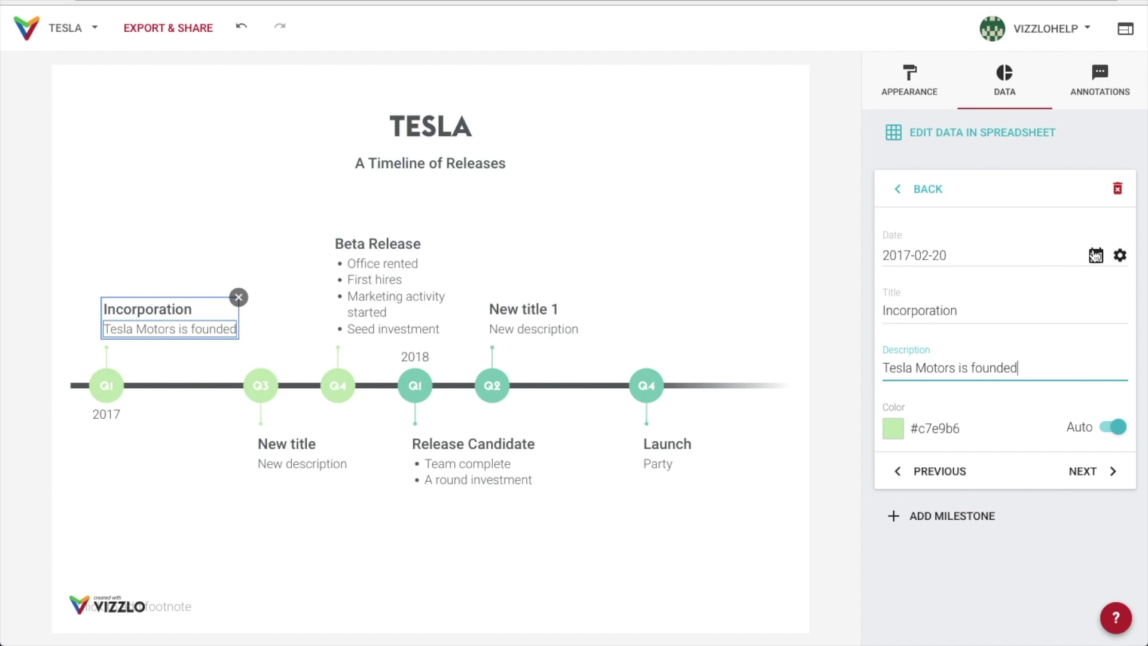
click(1096, 255)
- Set the Incorporation milestone date to April 11, 2017
click(673, 256)
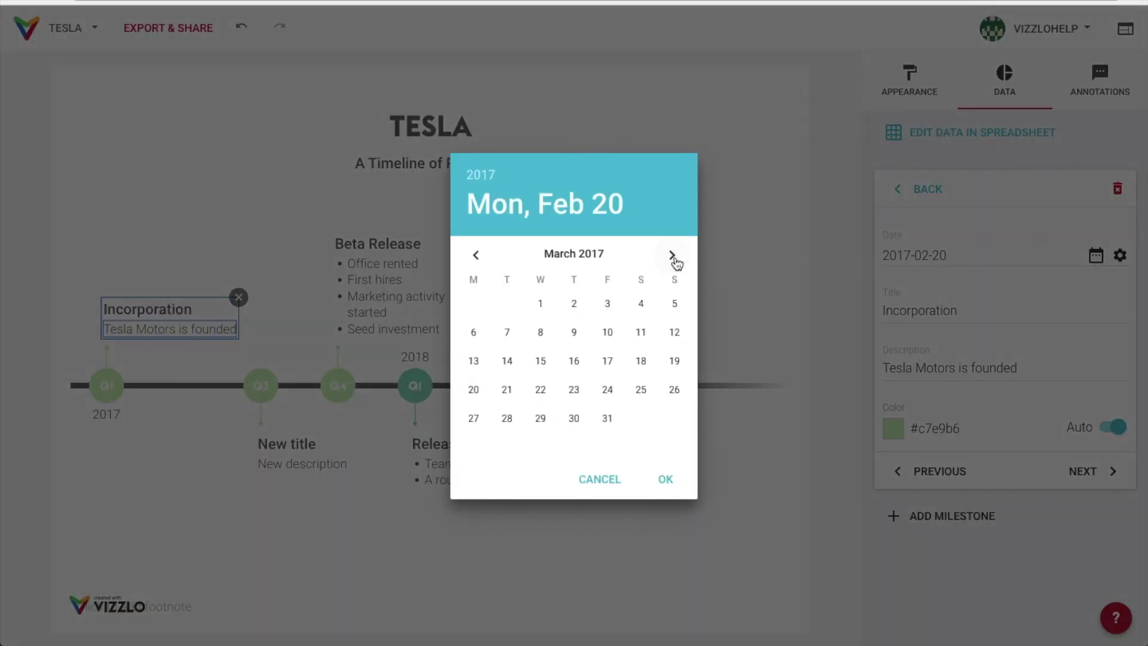
click(673, 256)
click(507, 361)
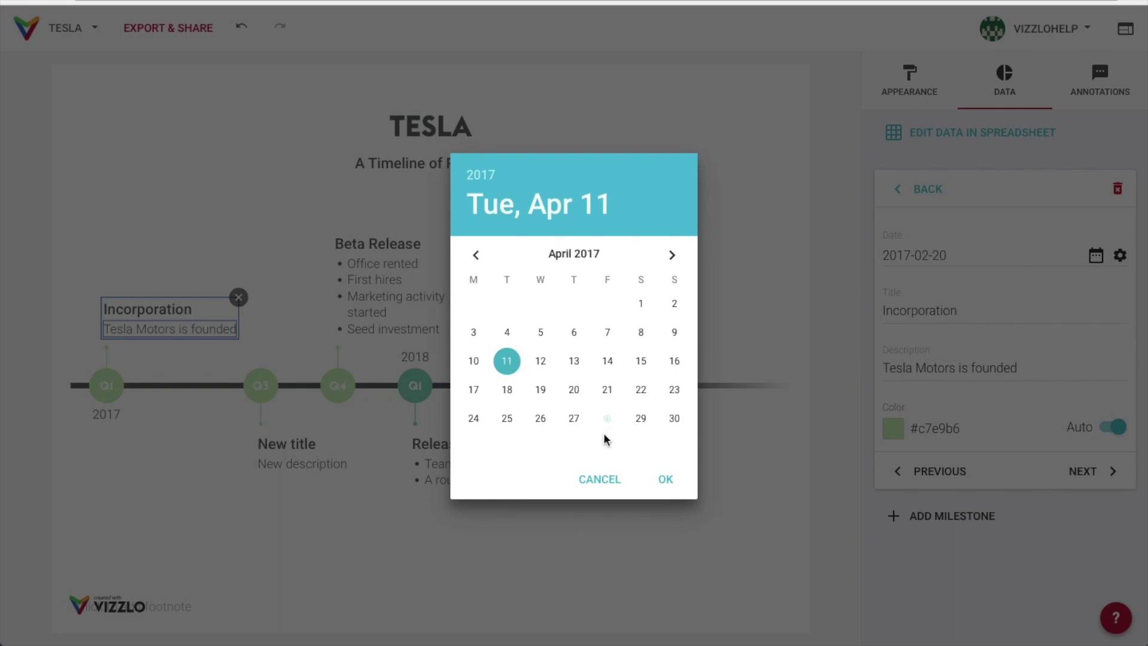
click(665, 478)
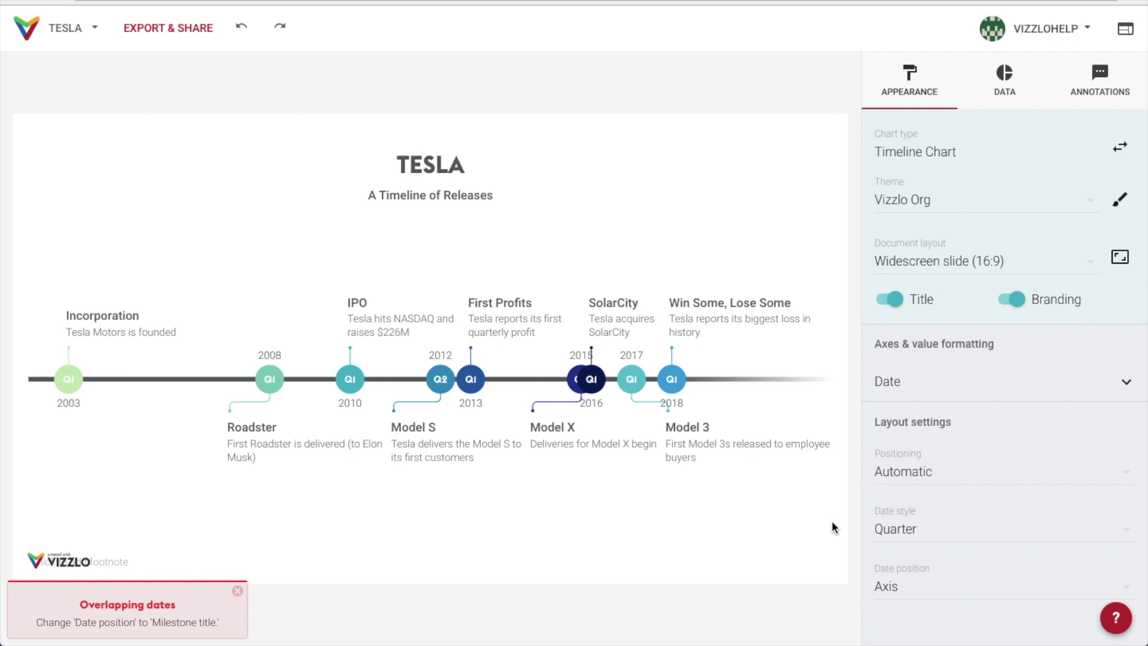
- Dismiss the overlapping-dates warning and set milestone Positioning to Evenly distribute
click(242, 619)
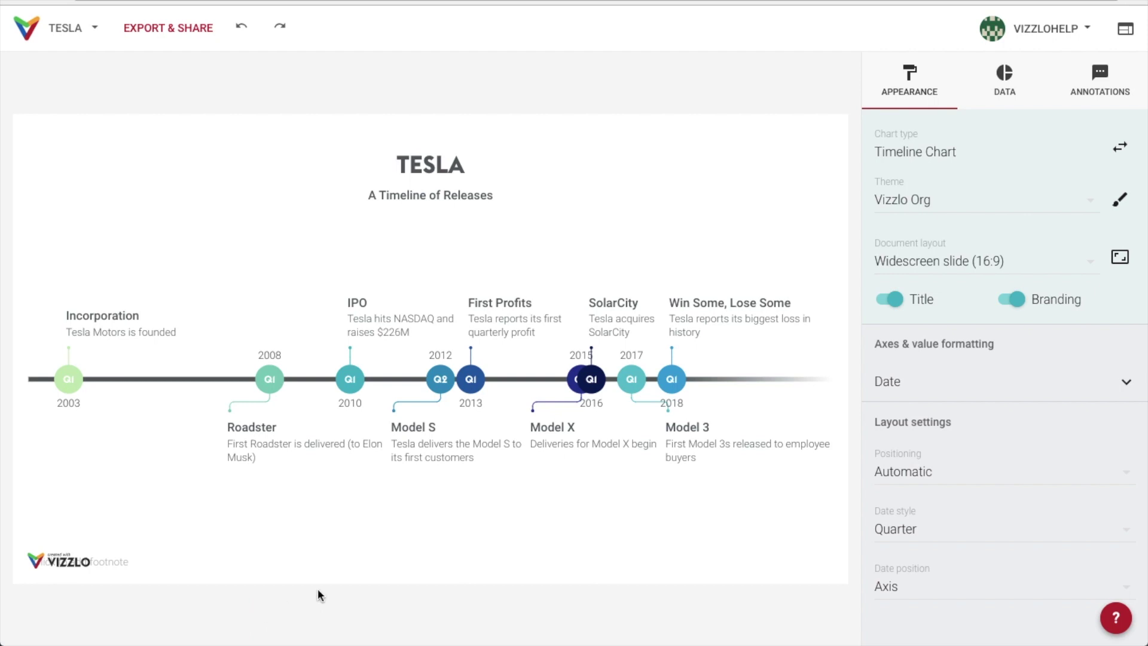
click(973, 477)
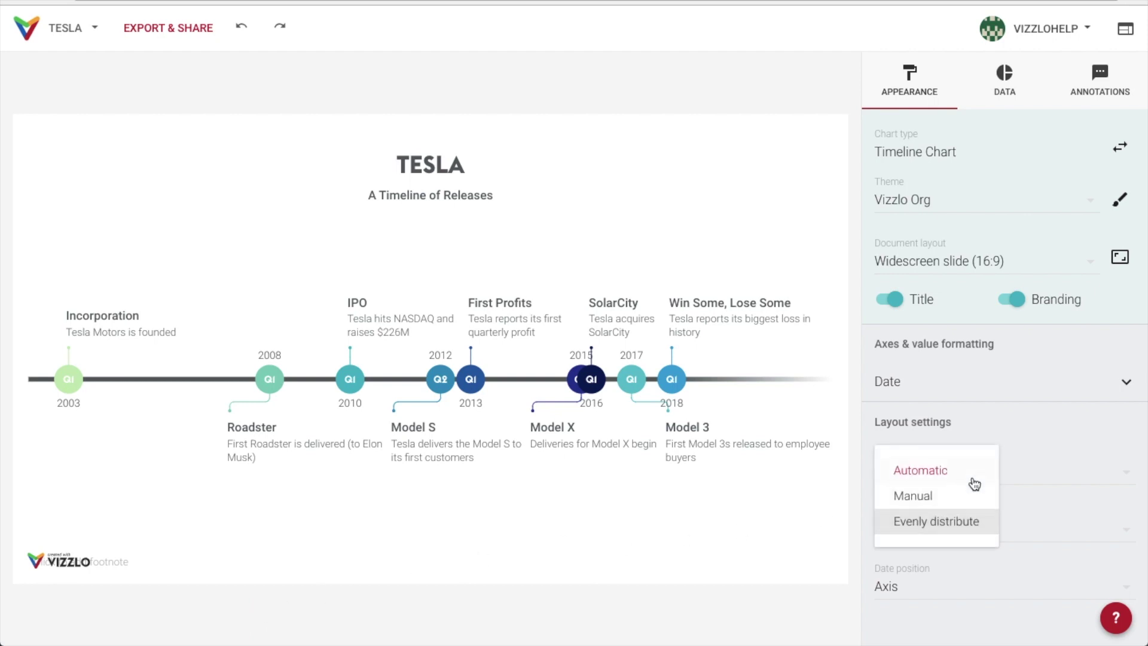
click(935, 521)
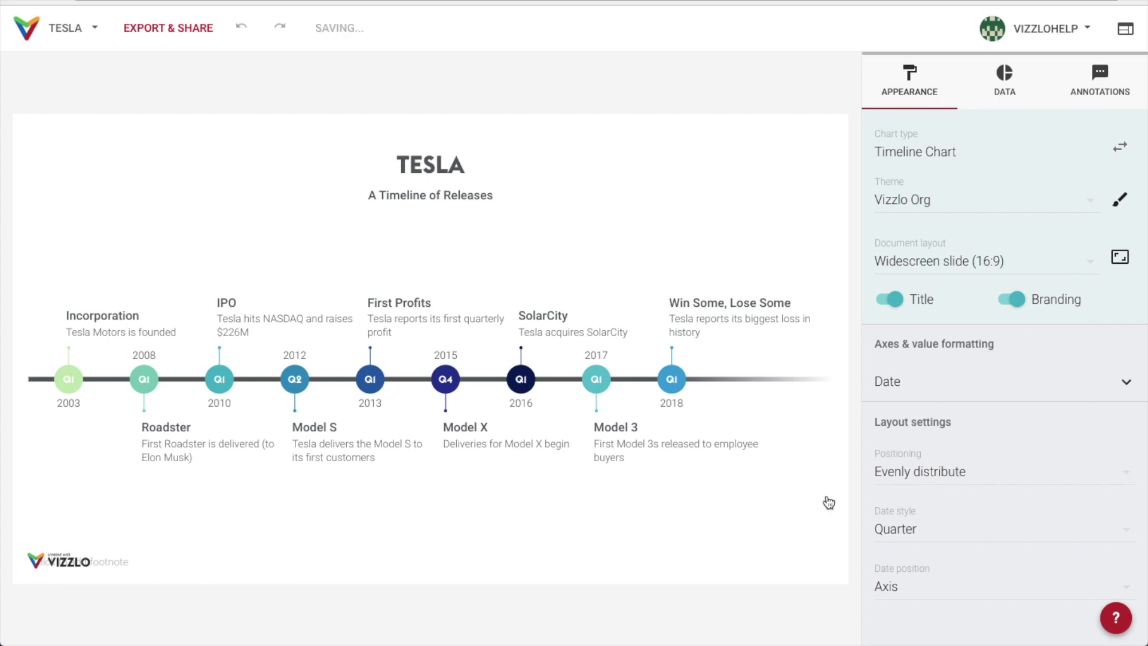
- Drag Model X slightly left and Model S and Roadster right along the axis
click(435, 387)
drag(435, 387, 399, 387)
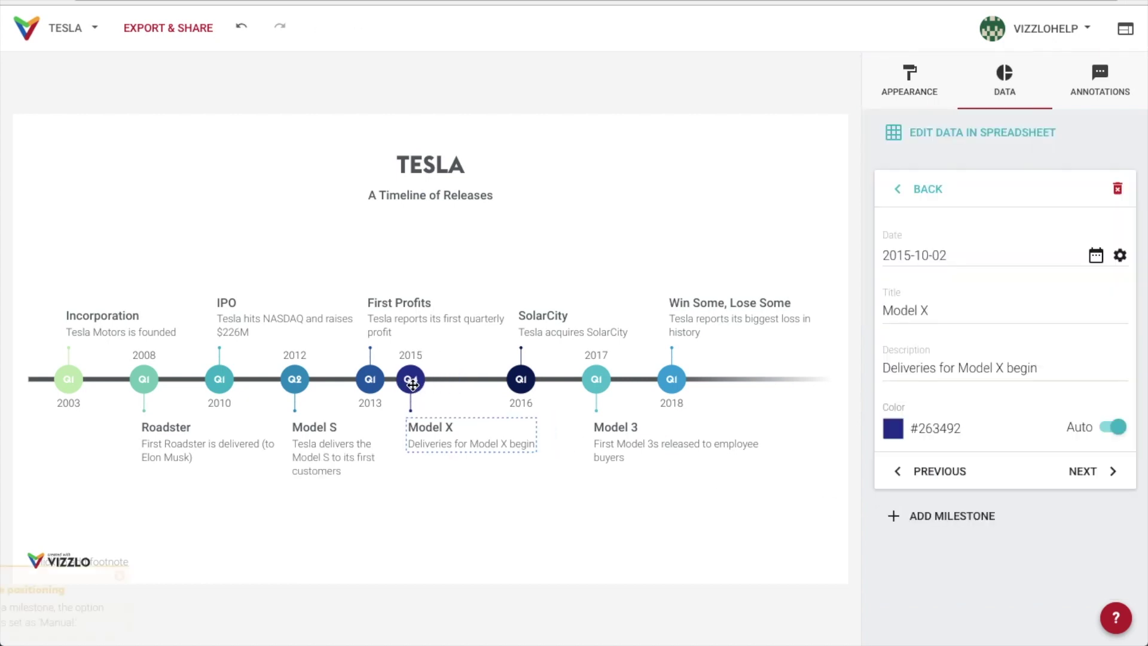
drag(299, 384, 335, 383)
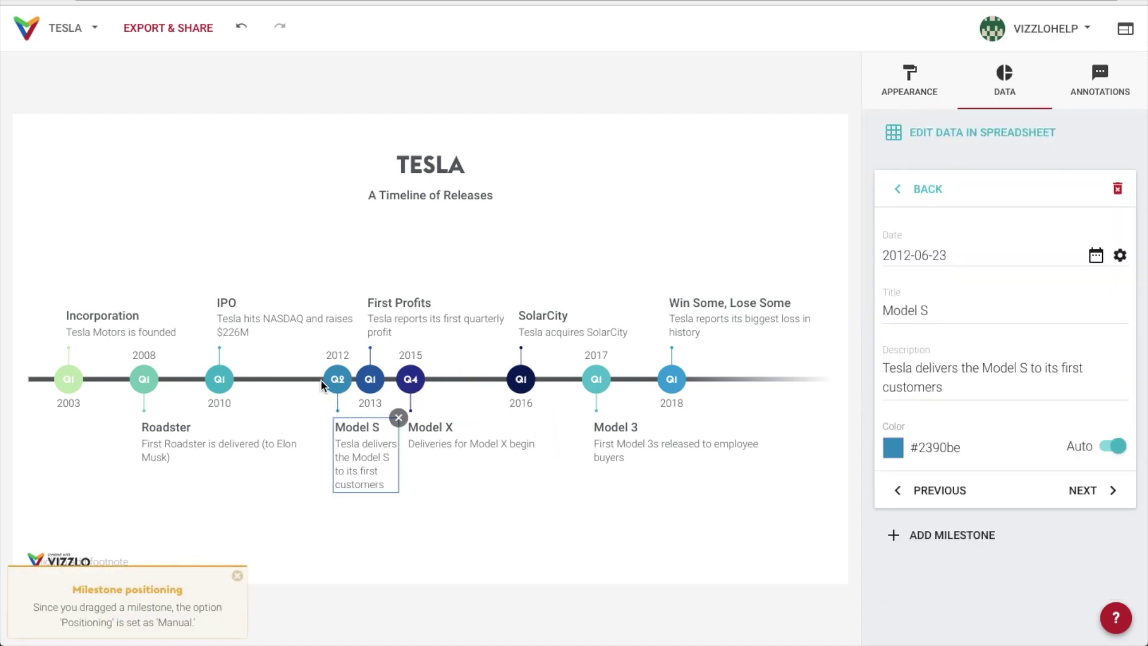
drag(148, 380, 183, 381)
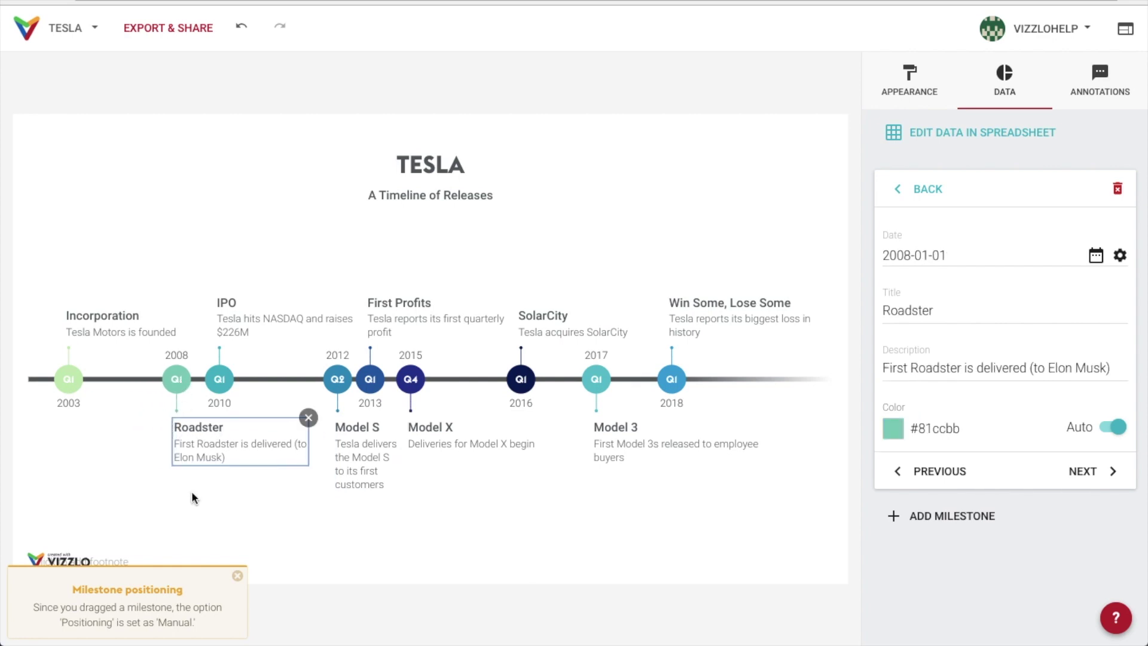
click(210, 630)
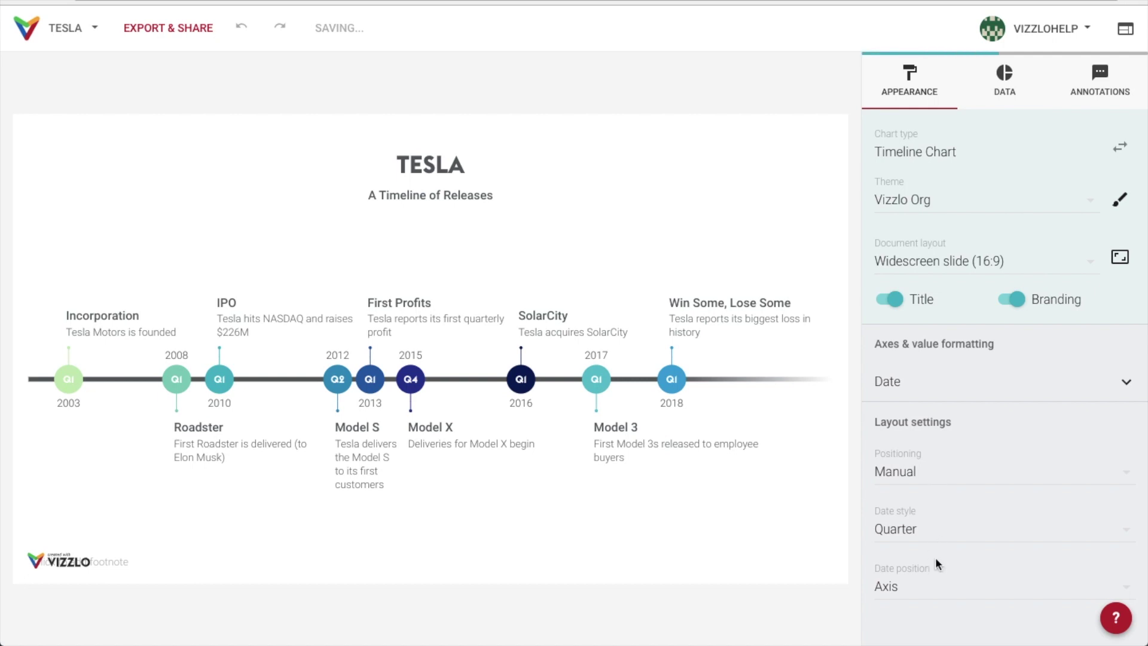
- Show dates with milestone titles and add a scale break between 2003 and 2008
click(940, 589)
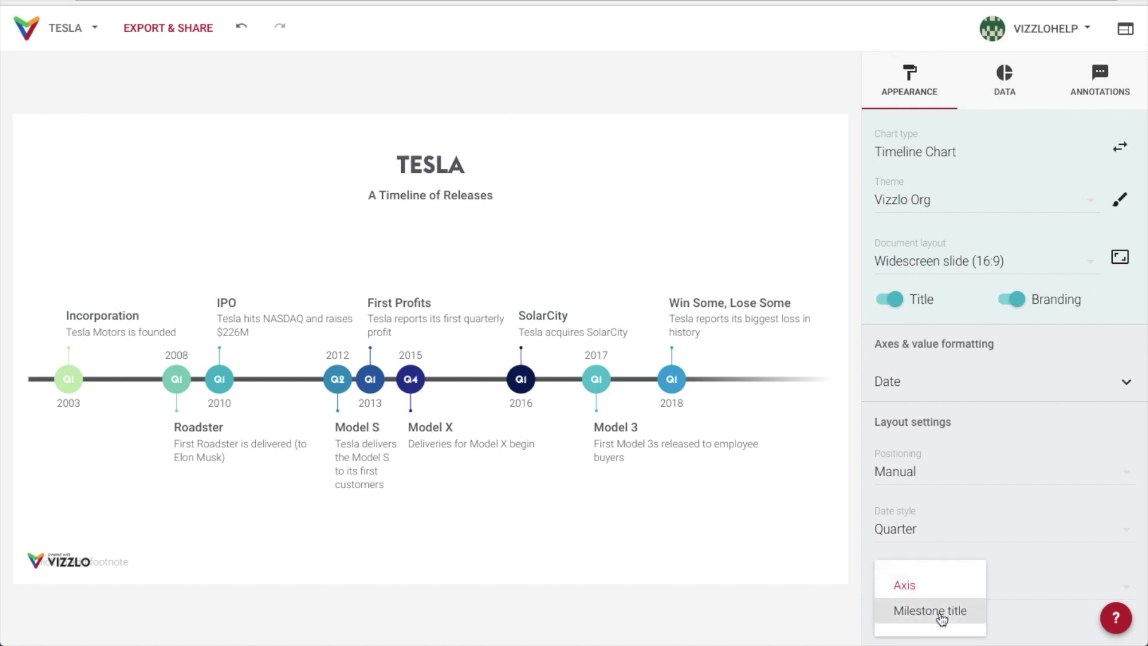
click(941, 615)
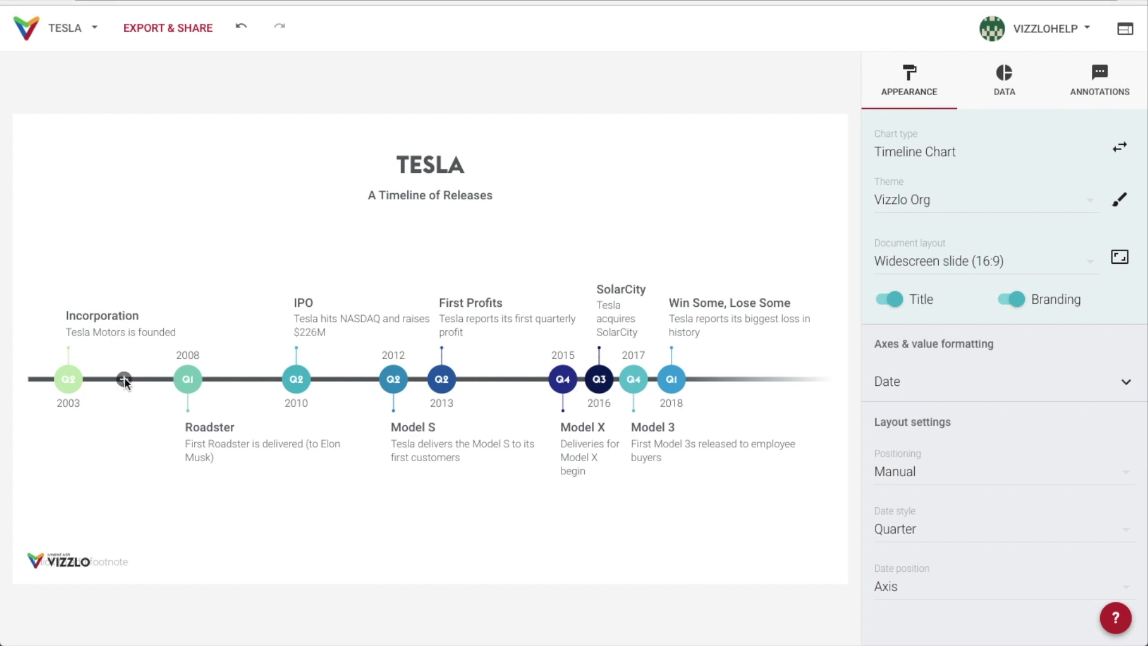
click(124, 380)
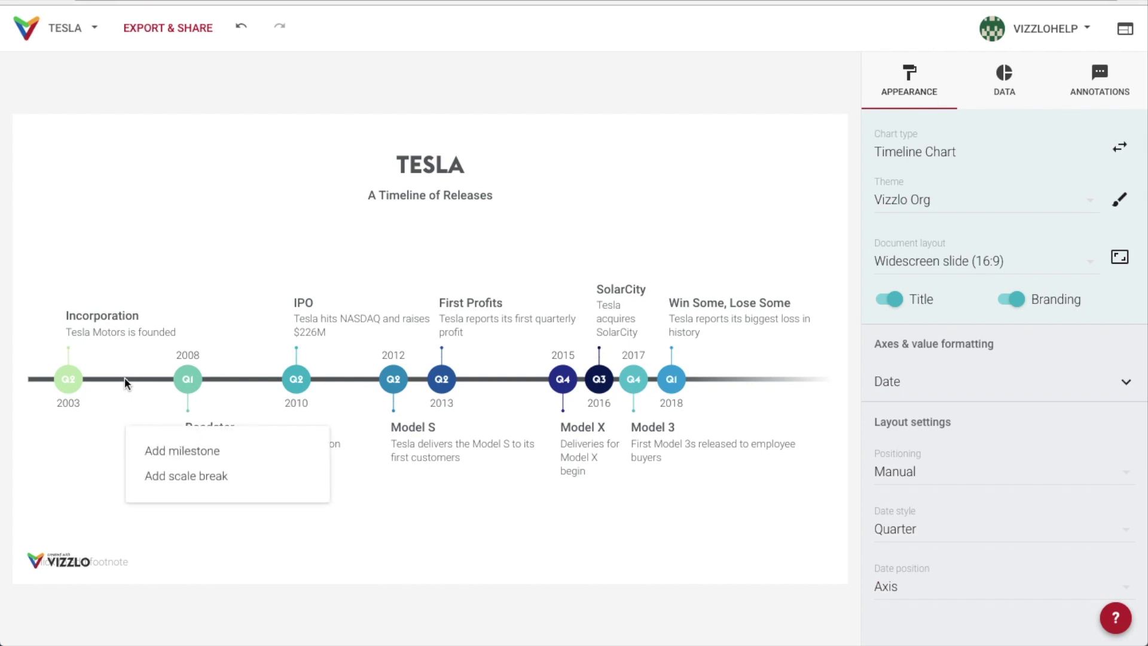
click(162, 475)
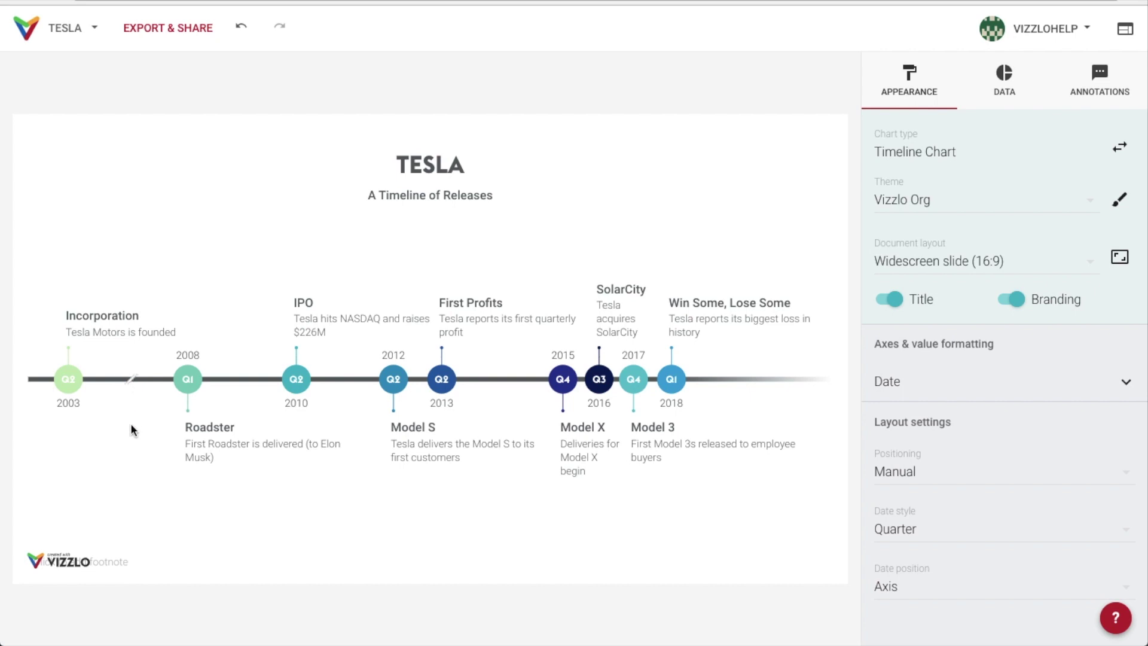
- Create a 'Can edit' share link for the chart and copy it to the clipboard
click(188, 35)
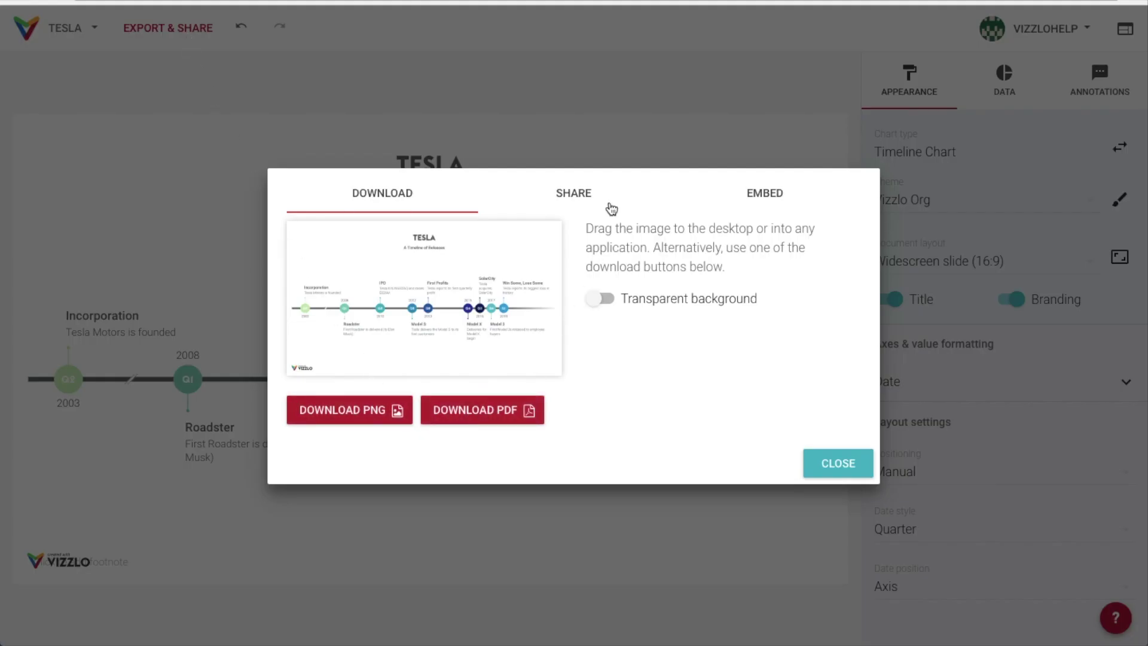
click(611, 206)
click(689, 259)
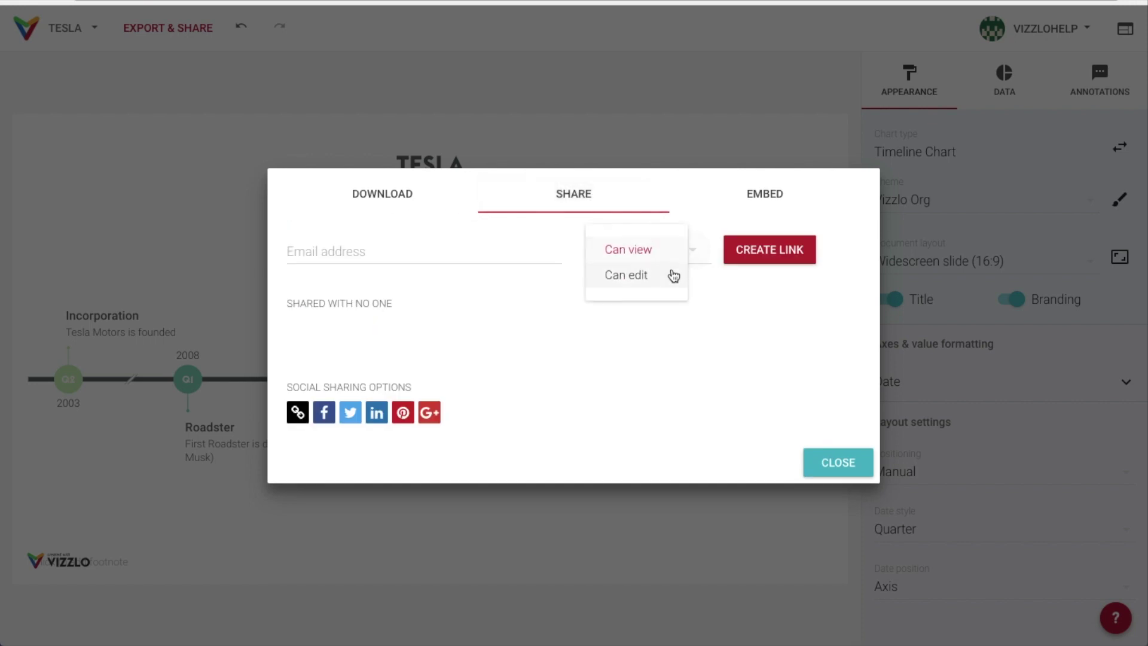
click(670, 275)
click(729, 257)
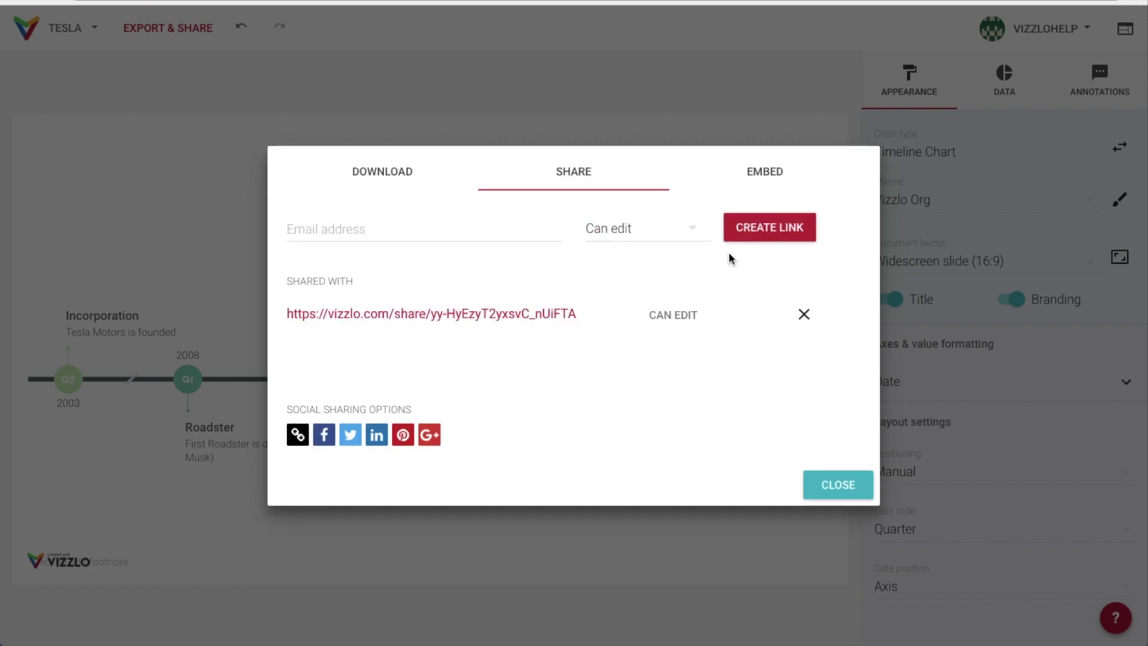
click(554, 324)
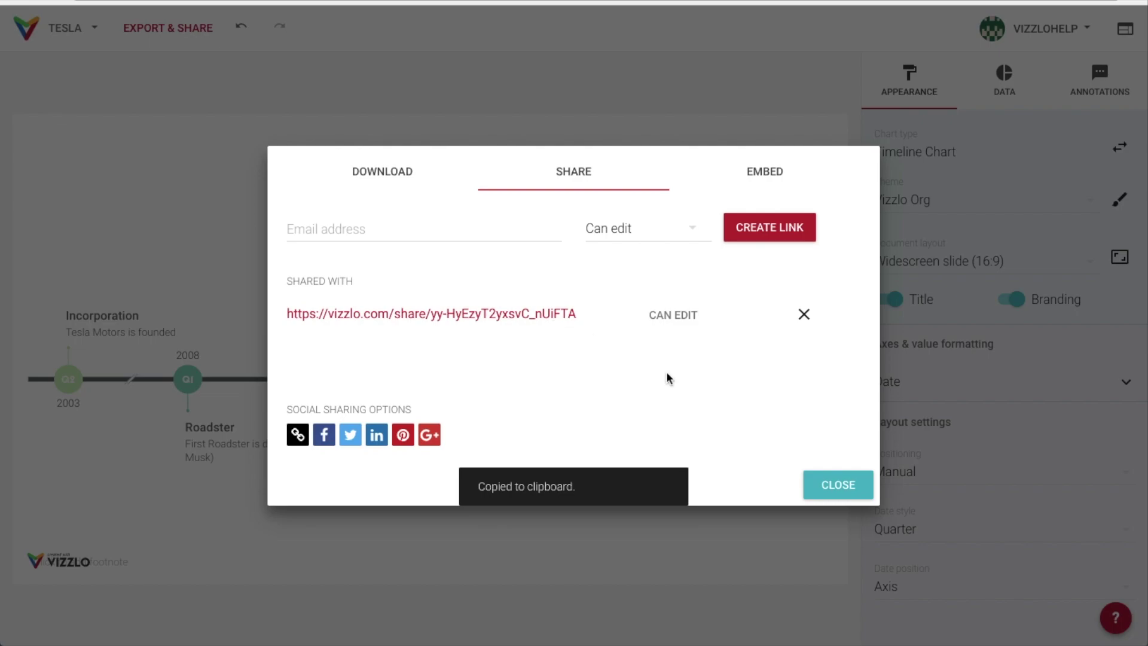
click(840, 487)
- Collapse the side settings panel so the timeline spans the full editor width
click(1133, 36)
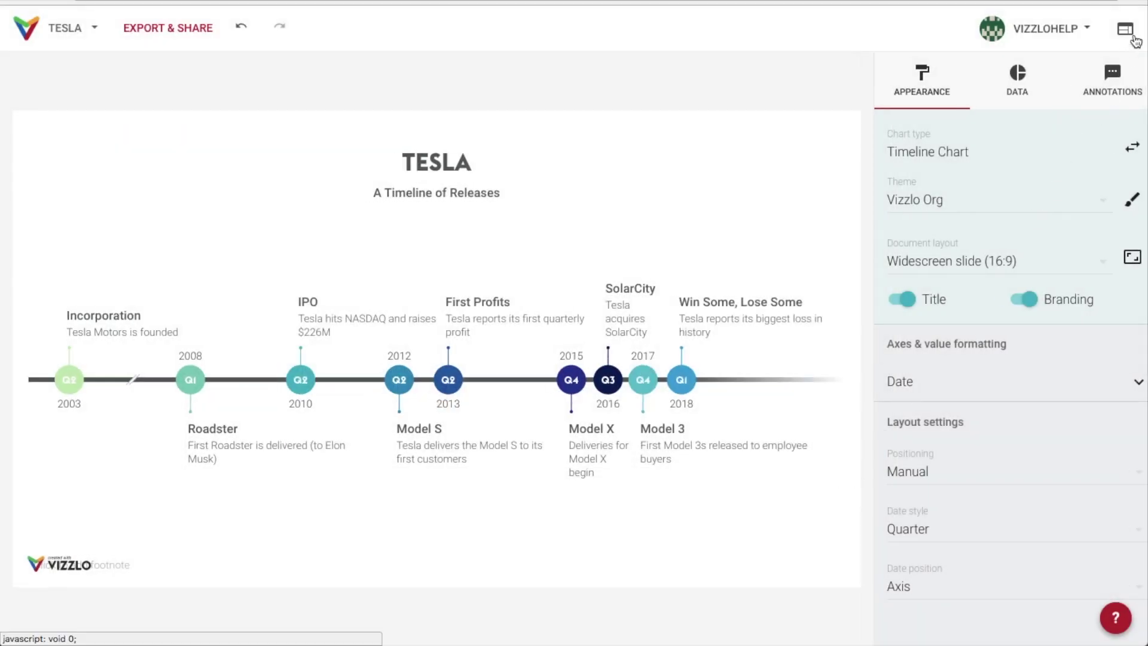